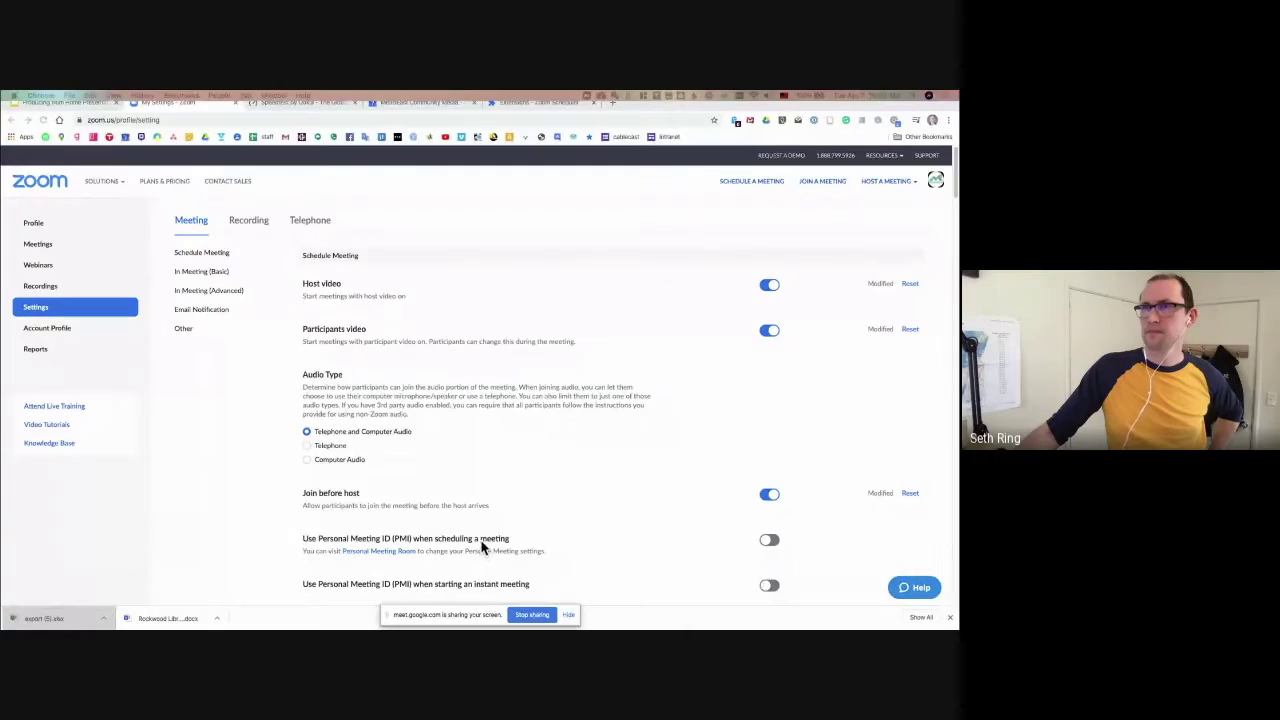
Review the Schedule Meeting settings, from video and audio type through the password options to muting participants upon entry.
{"action": "scroll", "coordinate": [591, 500], "scroll_direction": "up", "scroll_amount": 1}
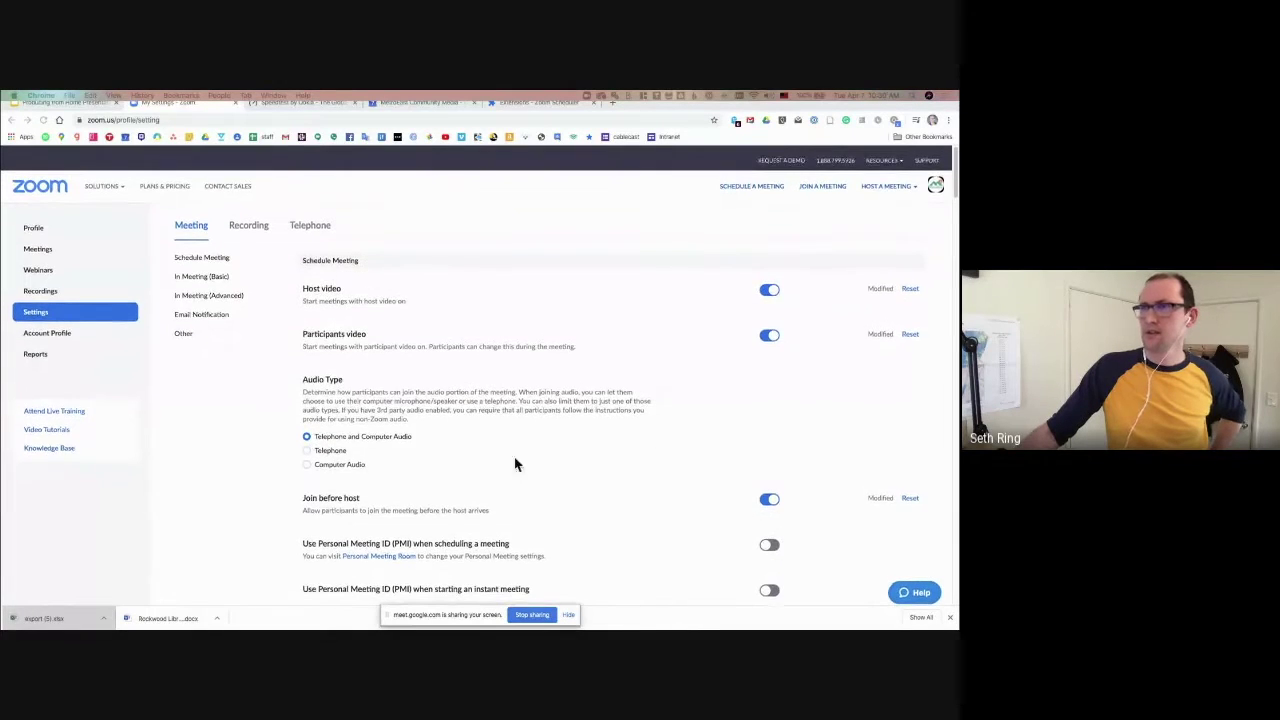
{"action": "scroll", "coordinate": [514, 463], "scroll_direction": "down", "scroll_amount": 1}
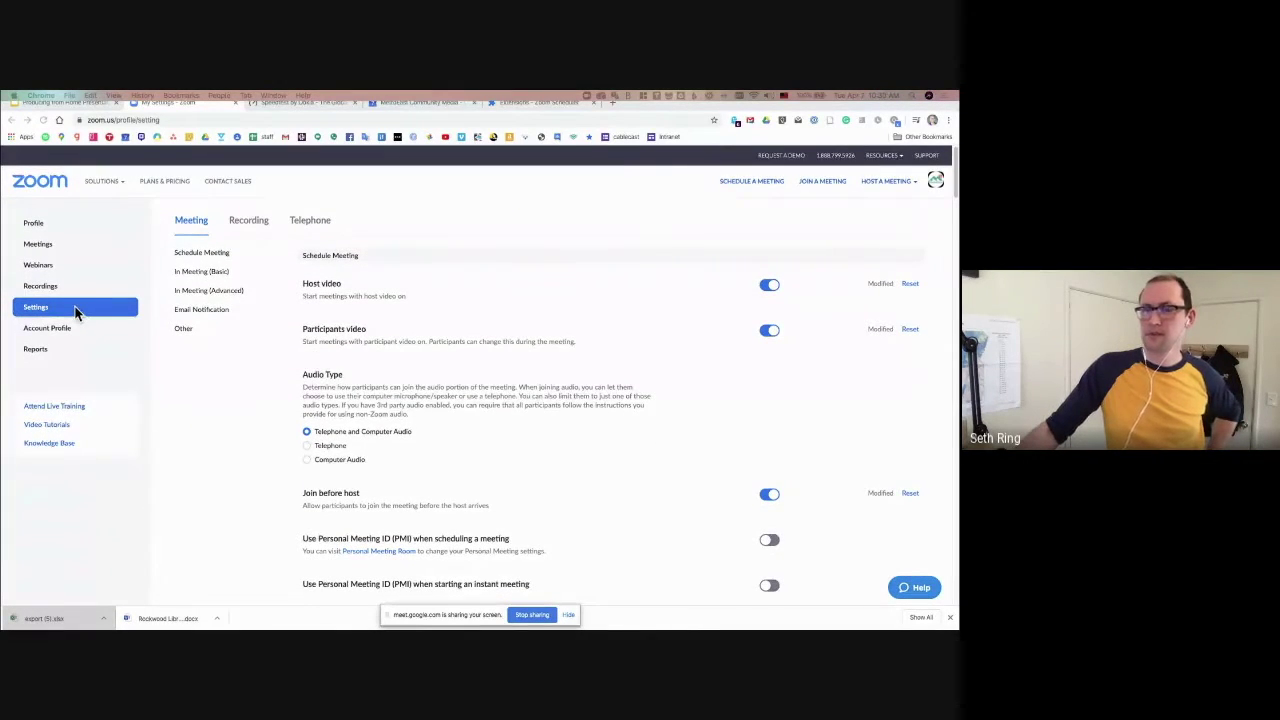
{"action": "scroll", "coordinate": [76, 313], "scroll_direction": "up", "scroll_amount": 1}
{"action": "scroll", "coordinate": [80, 313], "scroll_direction": "down", "scroll_amount": 1}
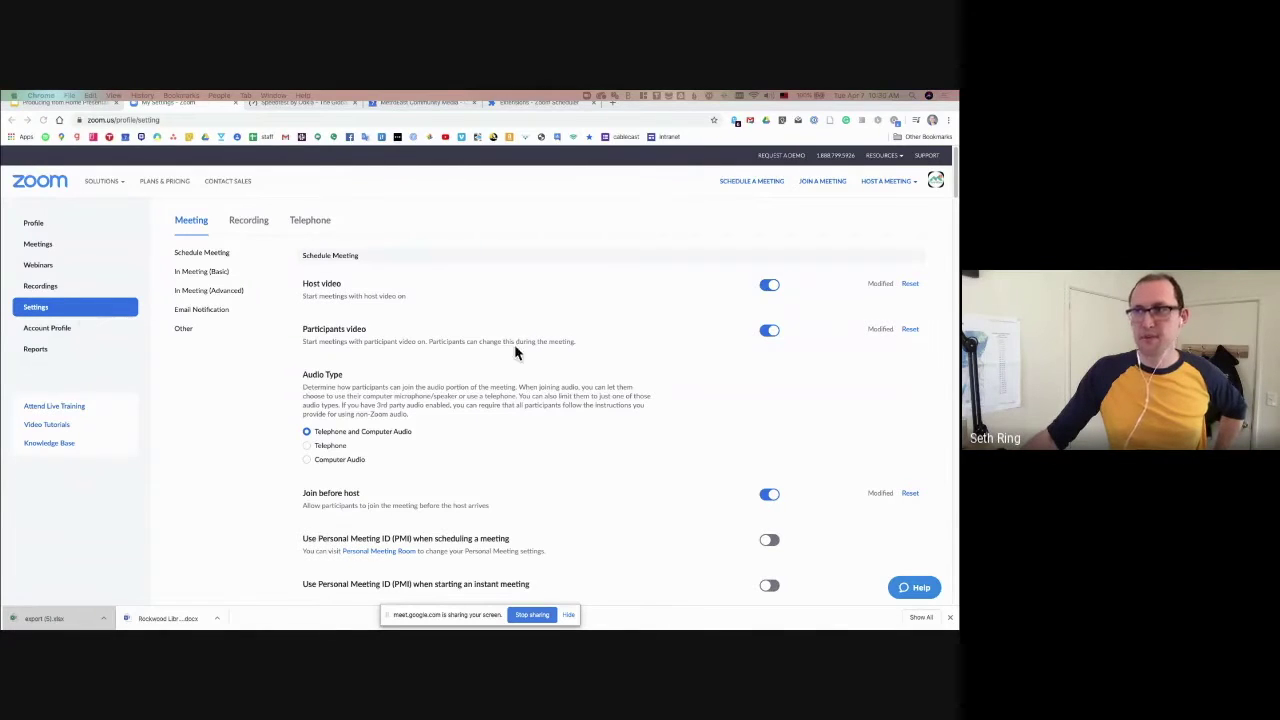
{"action": "scroll", "coordinate": [530, 356], "scroll_direction": "down", "scroll_amount": 1}
{"action": "scroll", "coordinate": [537, 358], "scroll_direction": "down", "scroll_amount": 5}
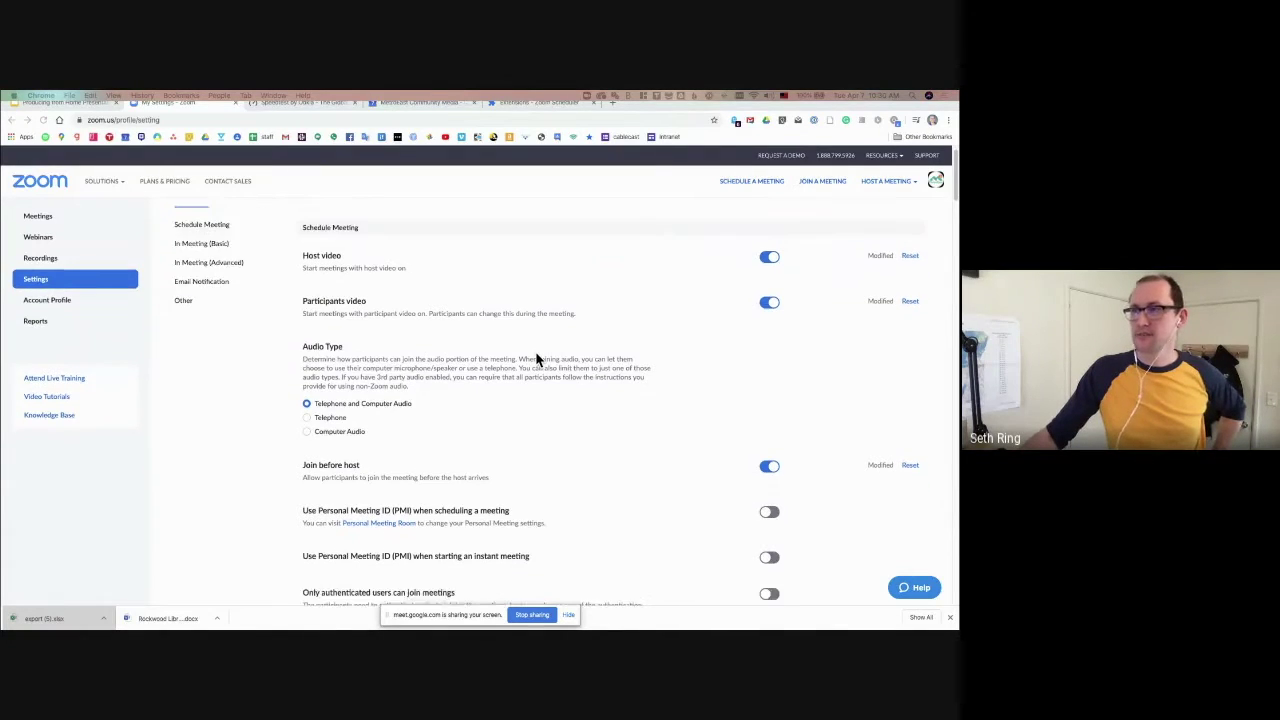
{"action": "scroll", "coordinate": [537, 358], "scroll_direction": "down", "scroll_amount": 2}
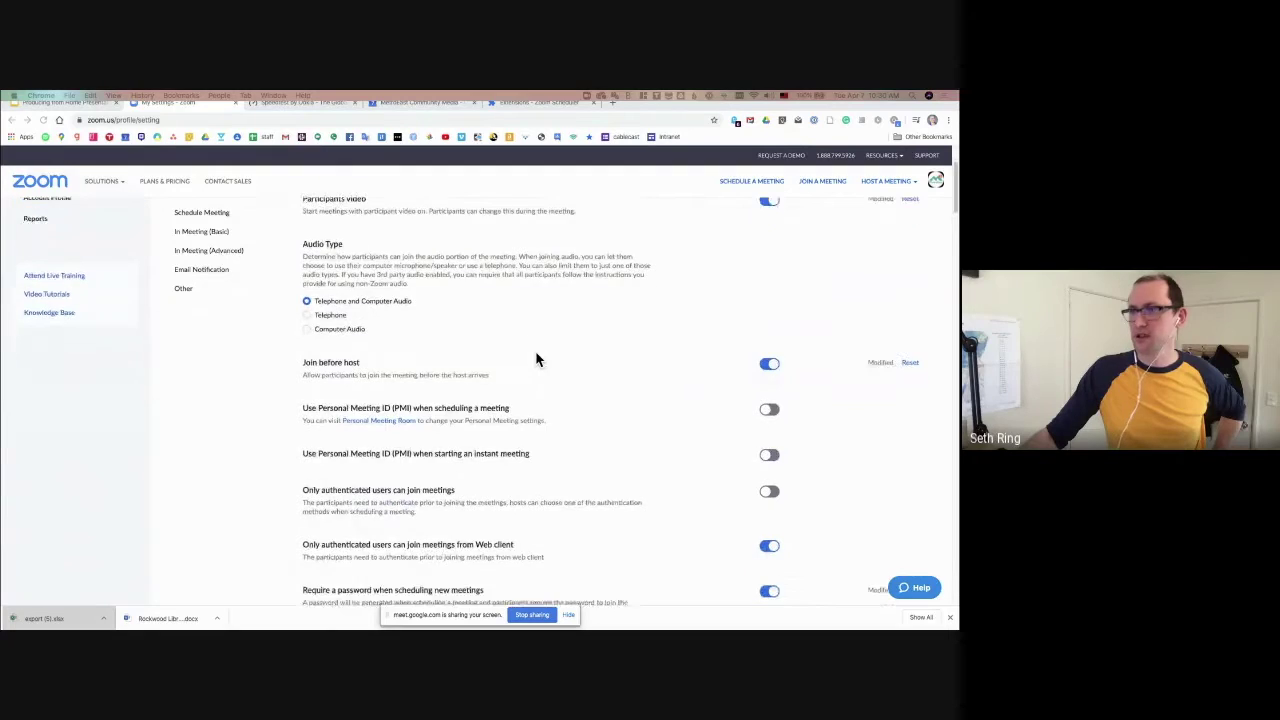
{"action": "scroll", "coordinate": [475, 408], "scroll_direction": "down", "scroll_amount": 2}
{"action": "scroll", "coordinate": [475, 408], "scroll_direction": "down", "scroll_amount": 1}
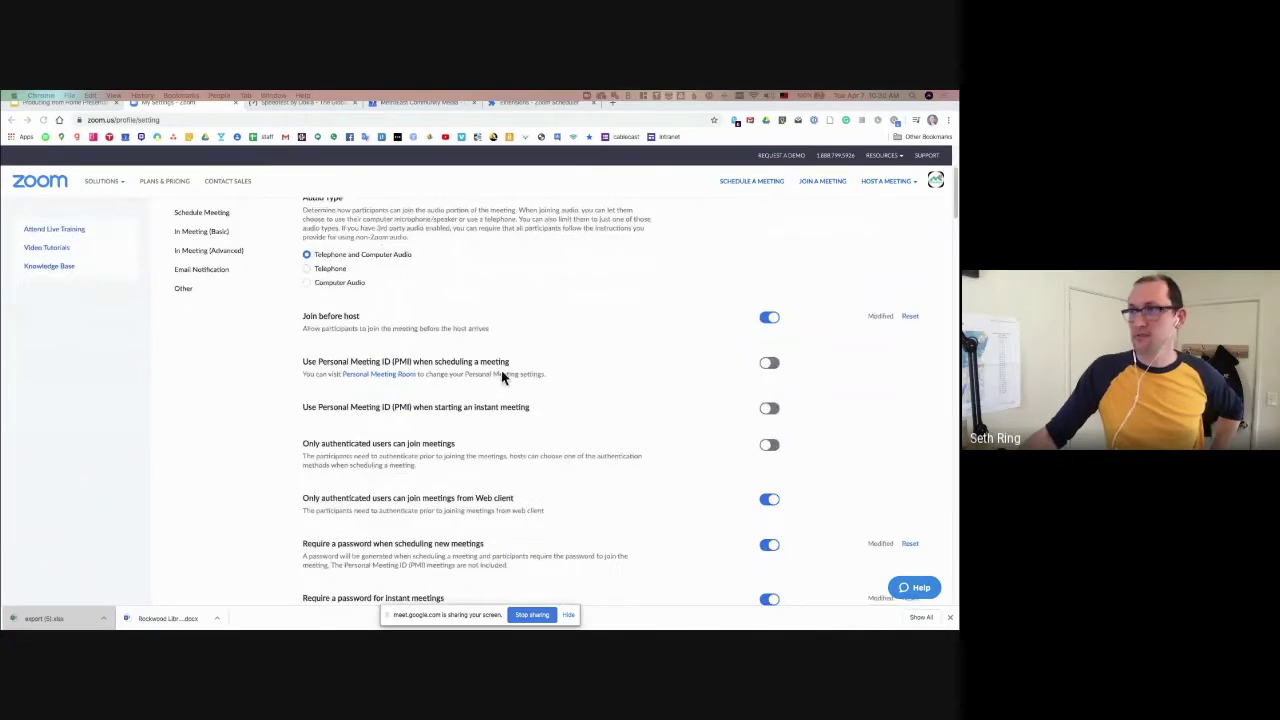
{"action": "scroll", "coordinate": [490, 355], "scroll_direction": "down", "scroll_amount": 2}
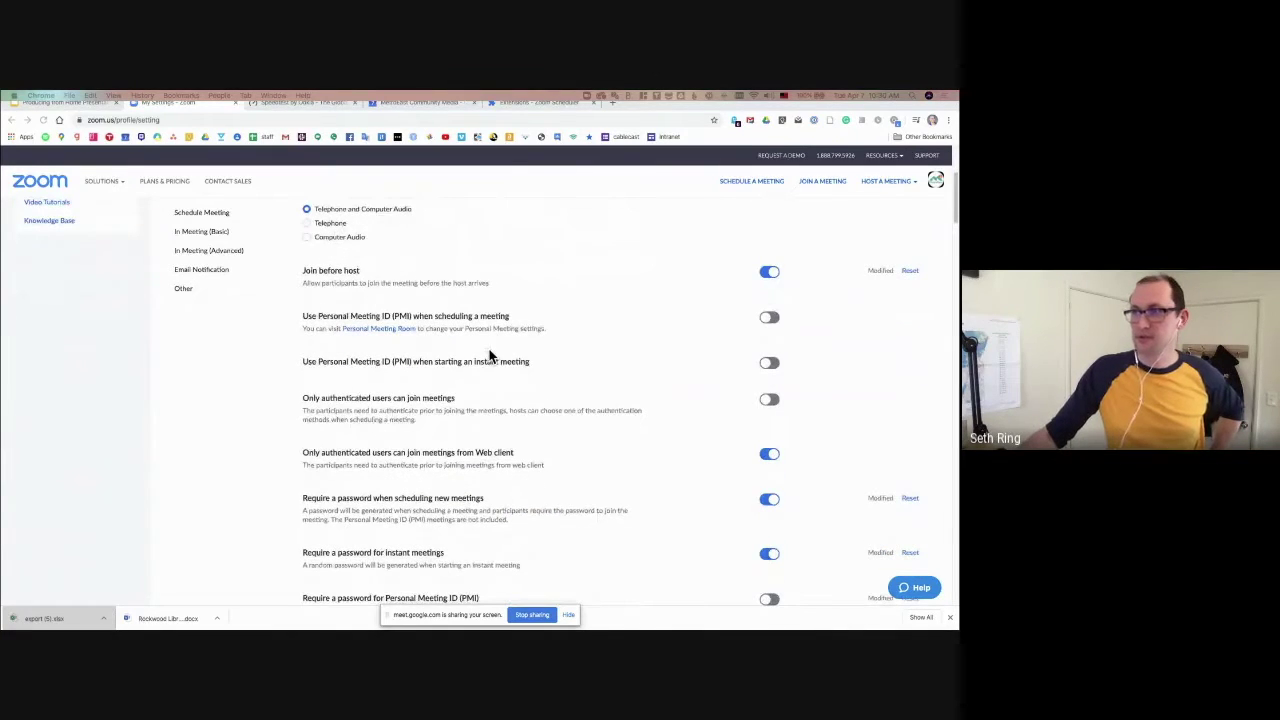
{"action": "scroll", "coordinate": [490, 355], "scroll_direction": "down", "scroll_amount": 7}
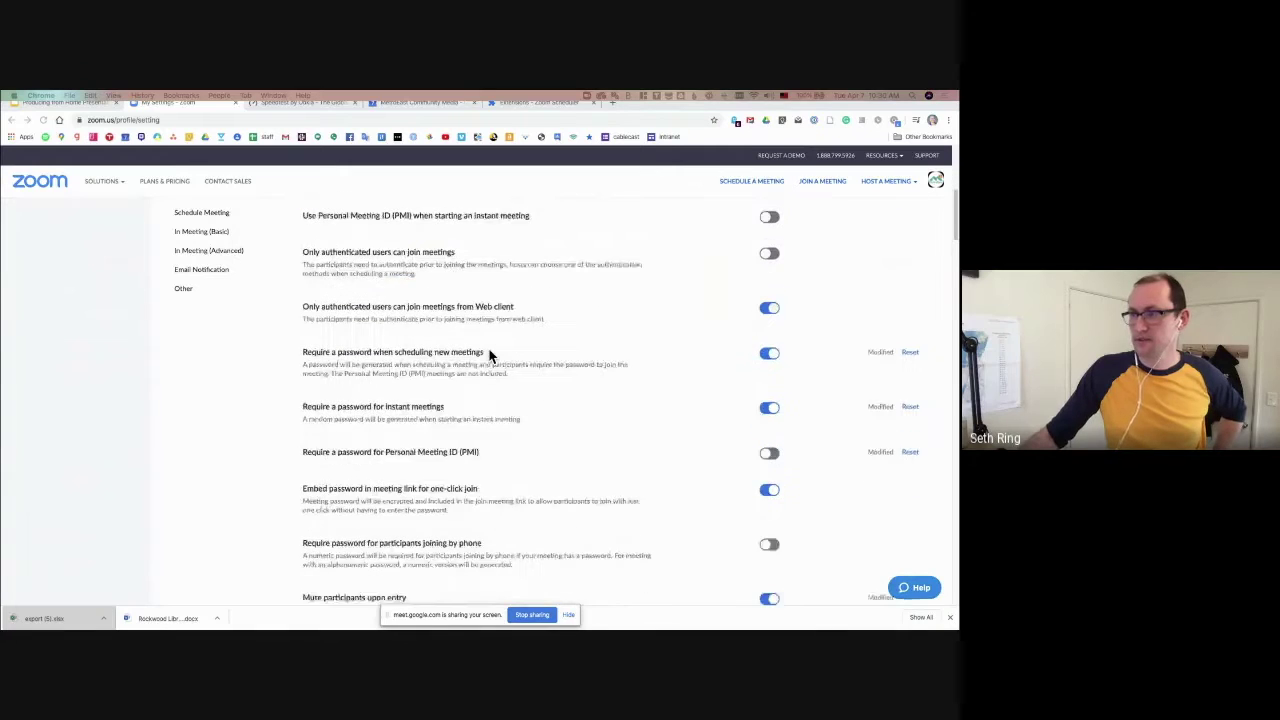
{"action": "scroll", "coordinate": [490, 355], "scroll_direction": "down", "scroll_amount": 4}
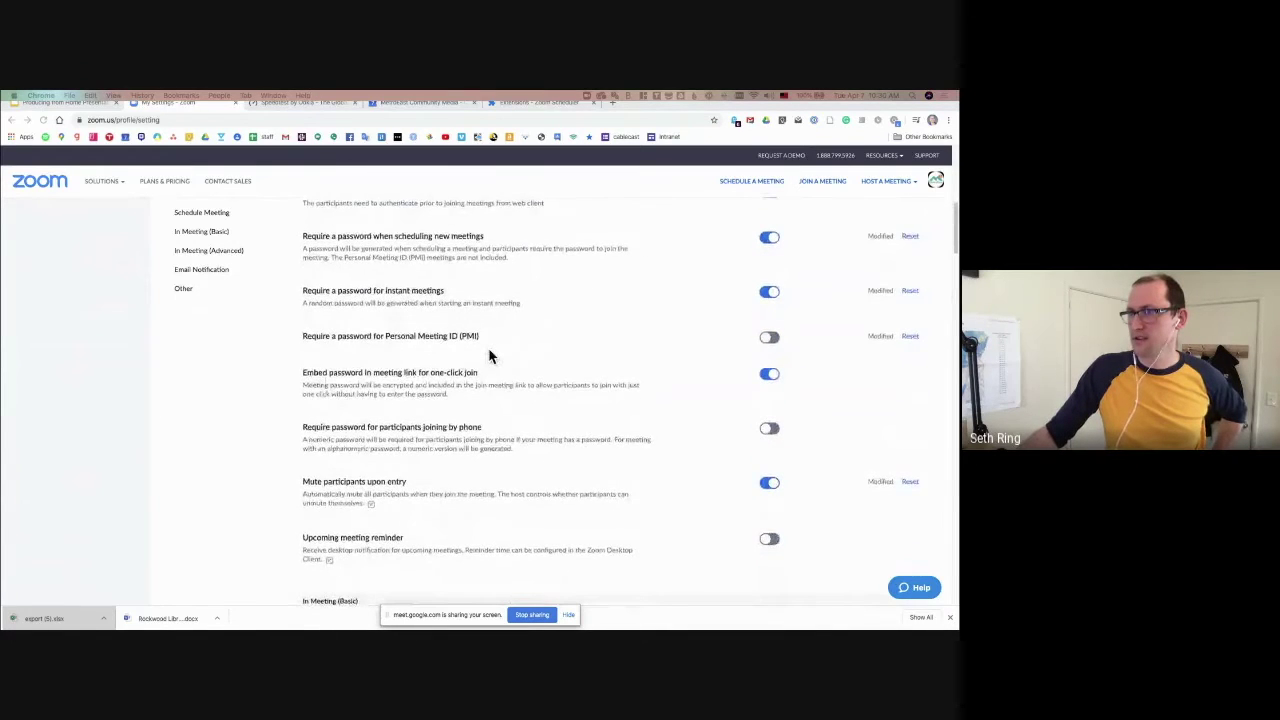
{"action": "scroll", "coordinate": [490, 355], "scroll_direction": "down", "scroll_amount": 3}
{"action": "scroll", "coordinate": [490, 355], "scroll_direction": "up", "scroll_amount": 3}
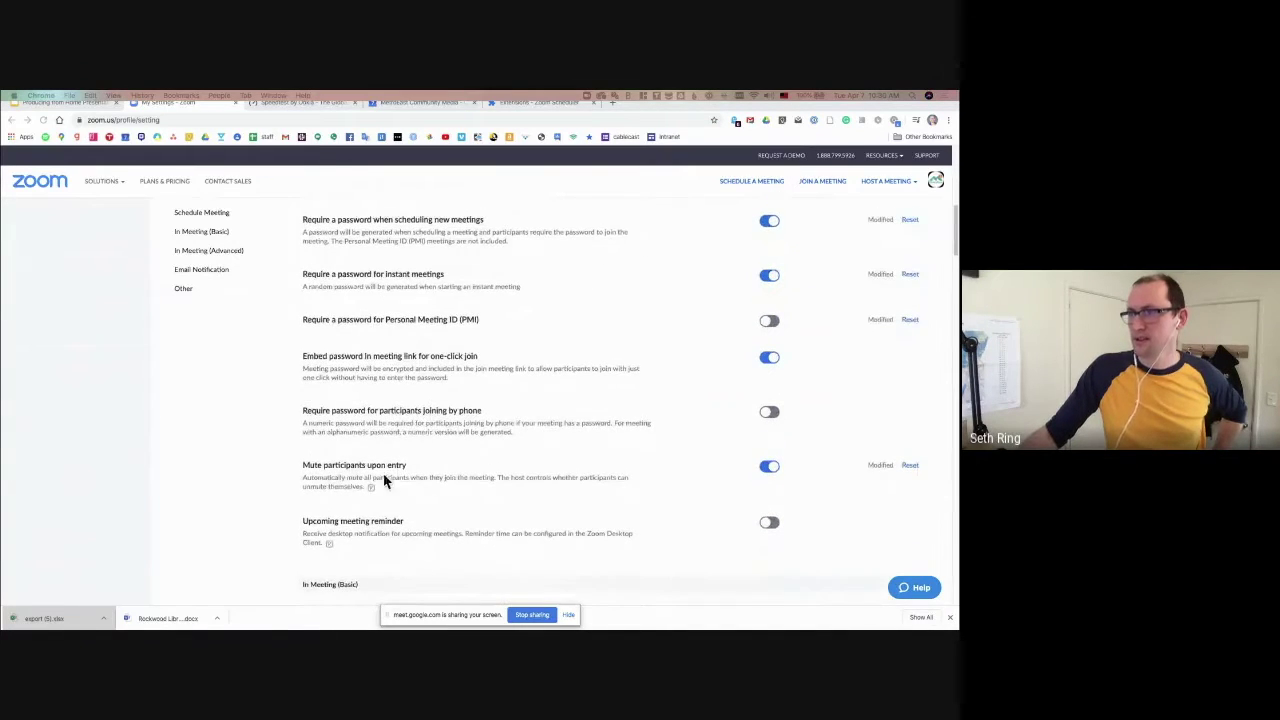
{"action": "scroll", "coordinate": [377, 470], "scroll_direction": "down", "scroll_amount": 2}
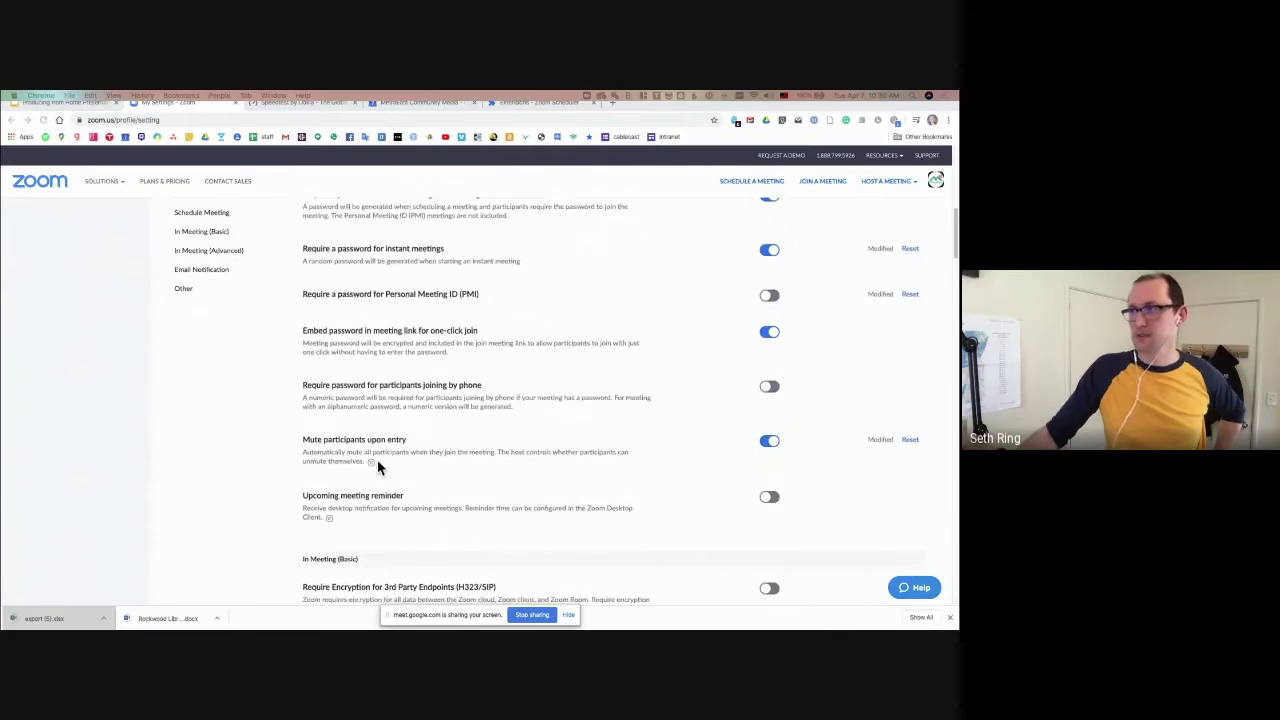
Examine the In Meeting (Basic) settings, including chat, co-host, polling, screen sharing and participant renaming, and return to the page start.
{"action": "scroll", "coordinate": [380, 455], "scroll_direction": "down", "scroll_amount": 10}
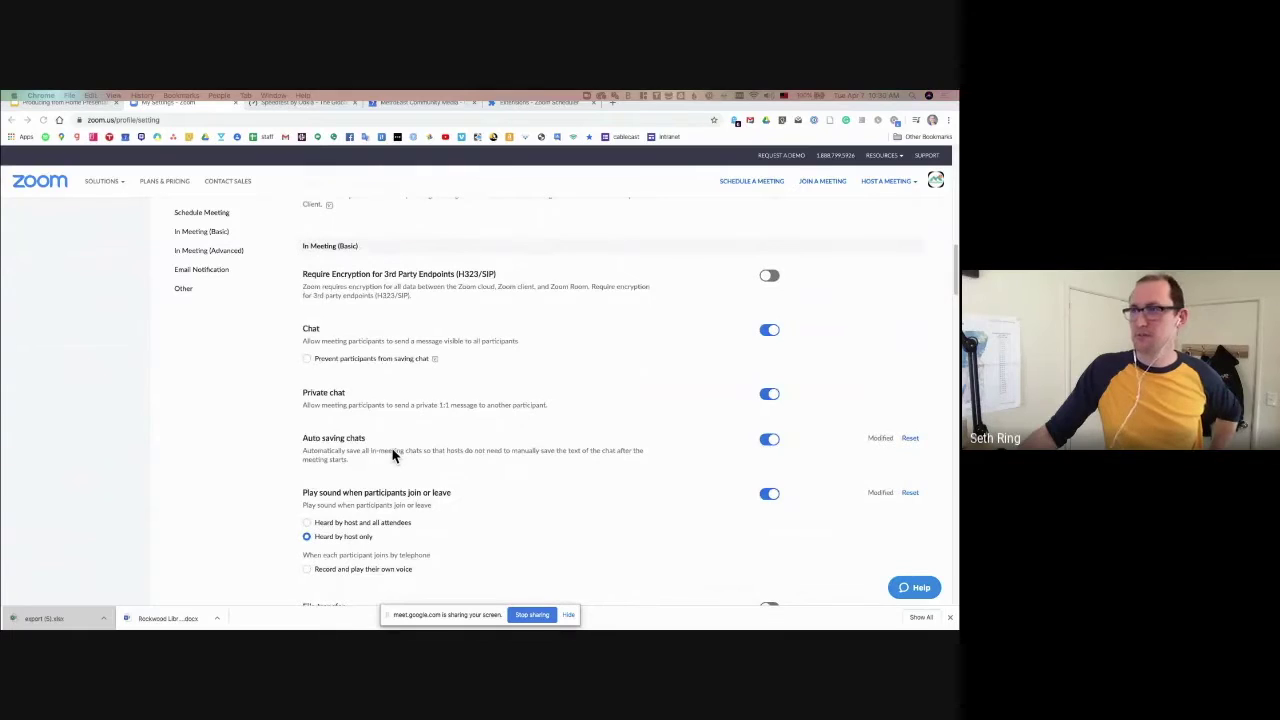
{"action": "scroll", "coordinate": [395, 452], "scroll_direction": "down", "scroll_amount": 12}
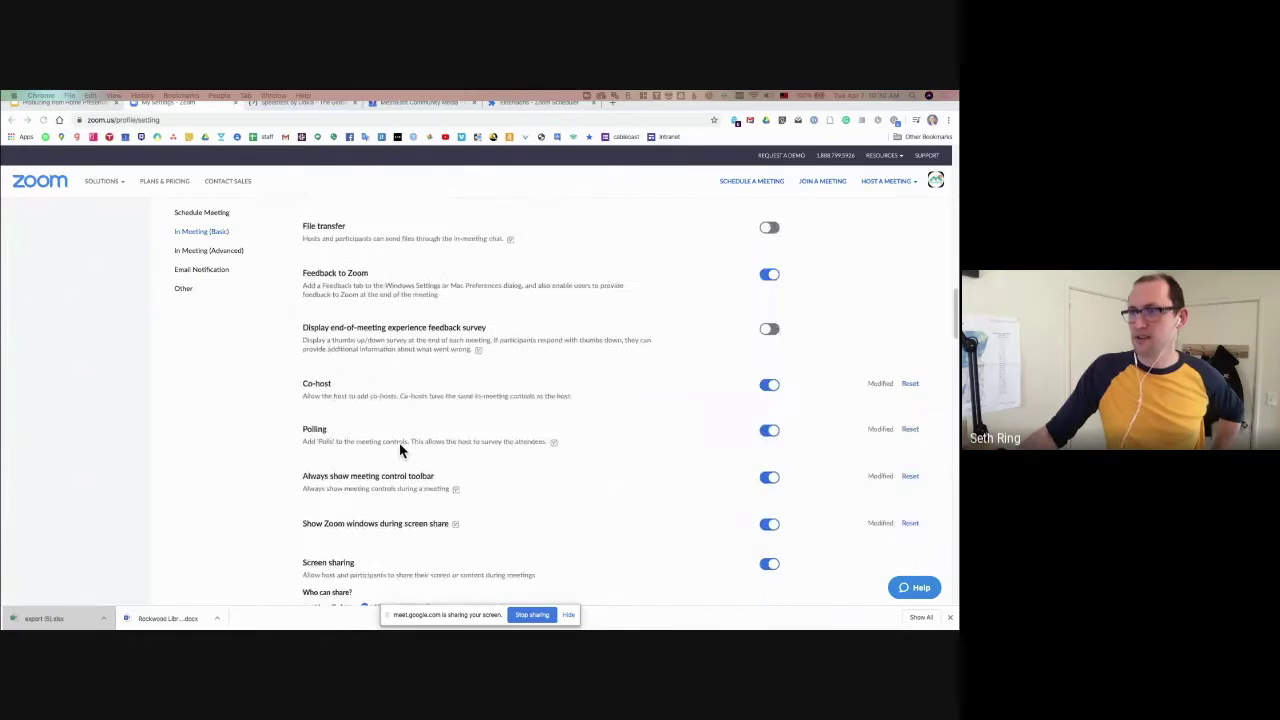
{"action": "scroll", "coordinate": [399, 445], "scroll_direction": "down", "scroll_amount": 7}
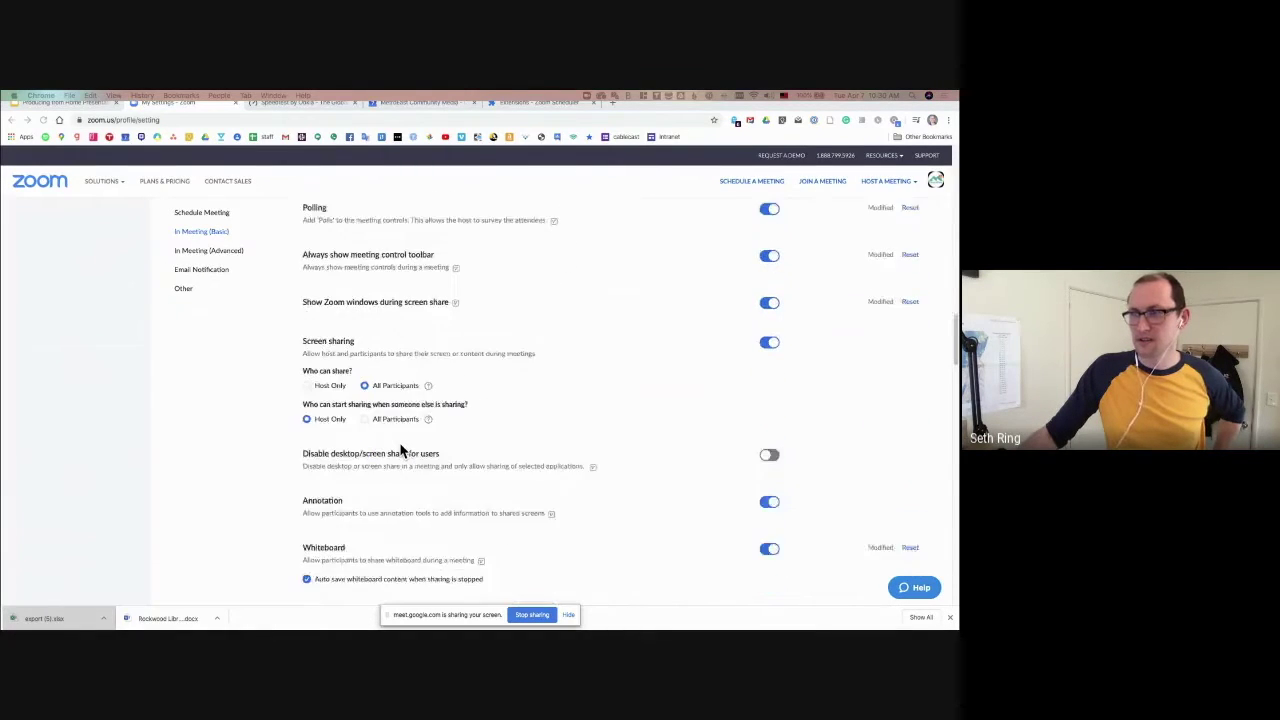
{"action": "scroll", "coordinate": [400, 451], "scroll_direction": "down", "scroll_amount": 11}
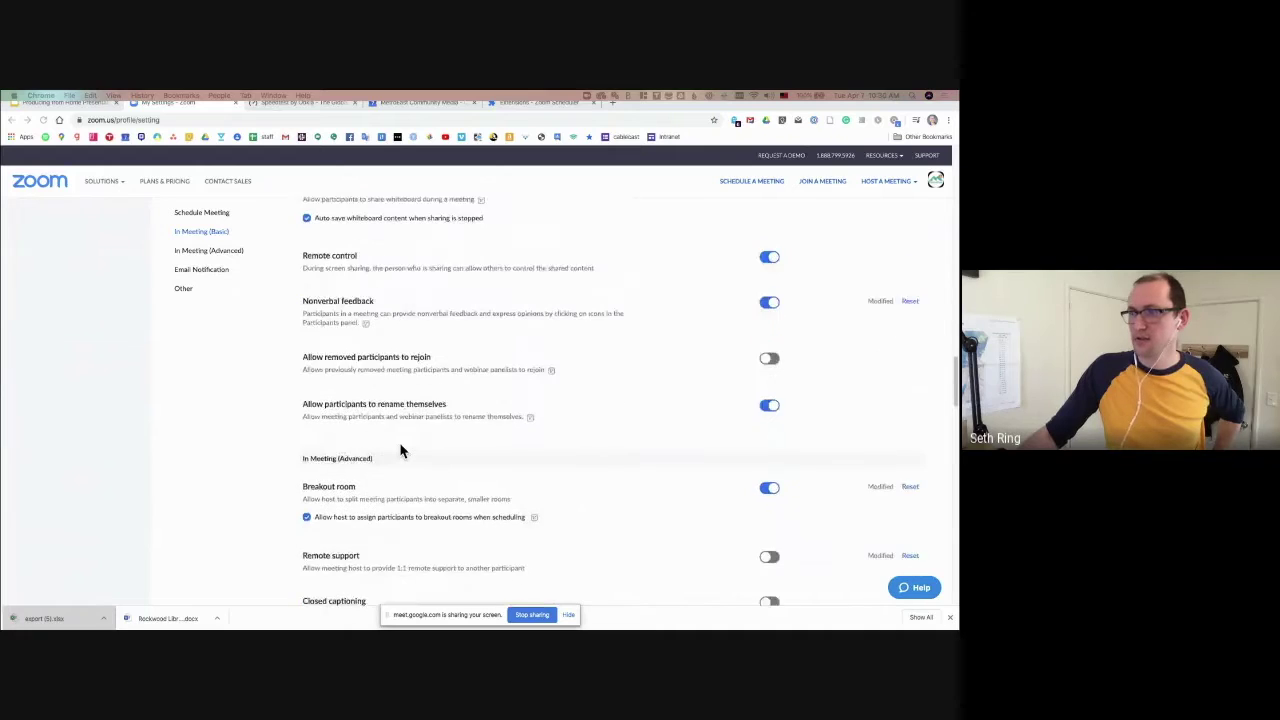
{"action": "scroll", "coordinate": [400, 451], "scroll_direction": "down", "scroll_amount": 1}
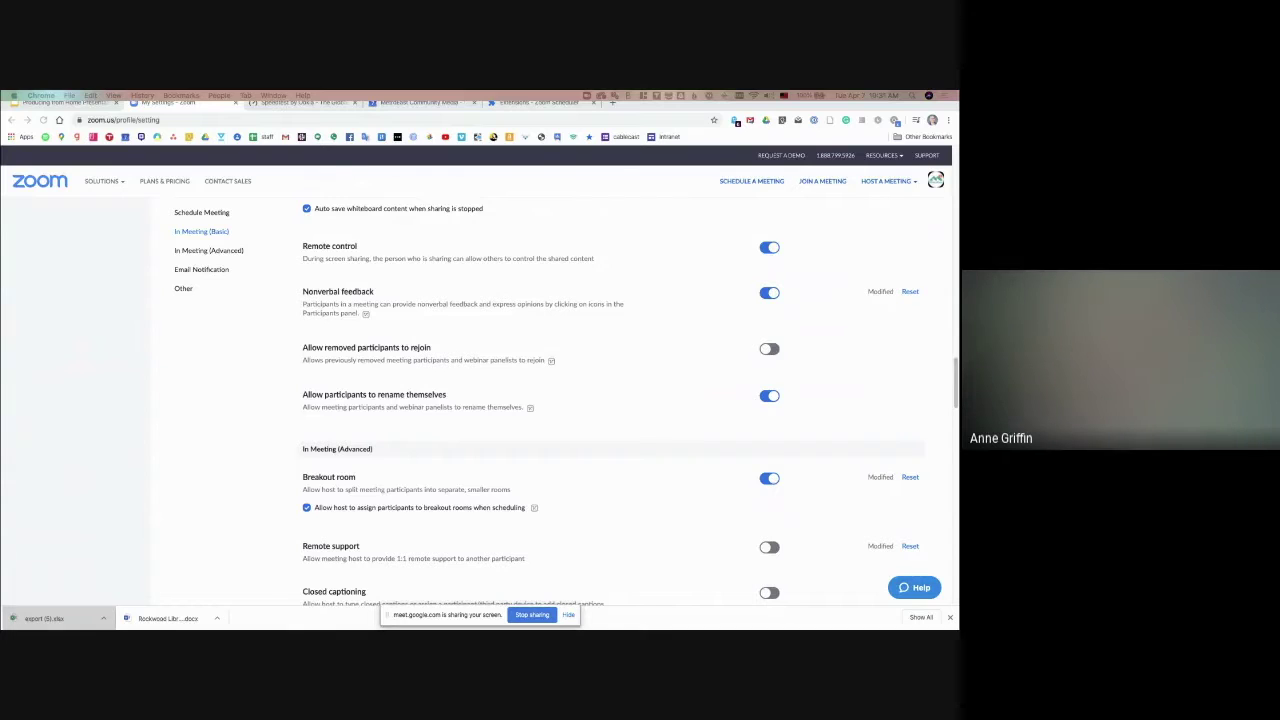
{"action": "scroll", "coordinate": [400, 395], "scroll_direction": "up", "scroll_amount": 10}
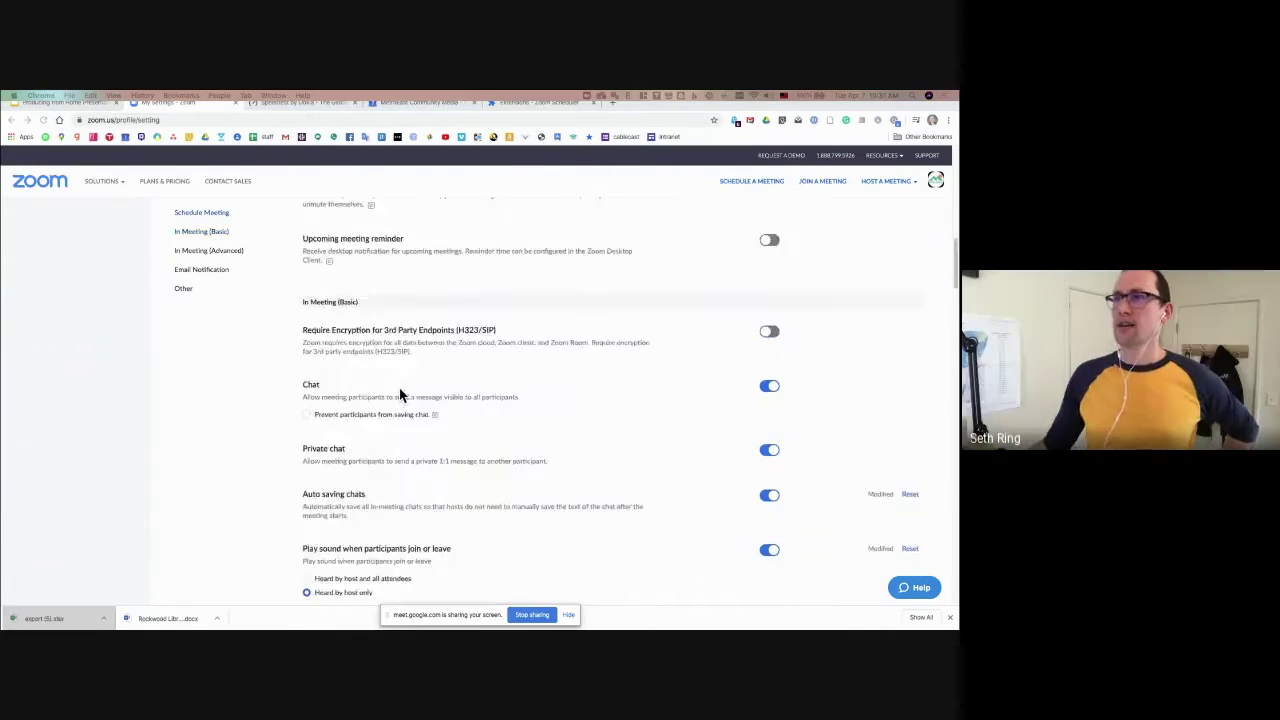
{"action": "scroll", "coordinate": [400, 395], "scroll_direction": "up", "scroll_amount": 10}
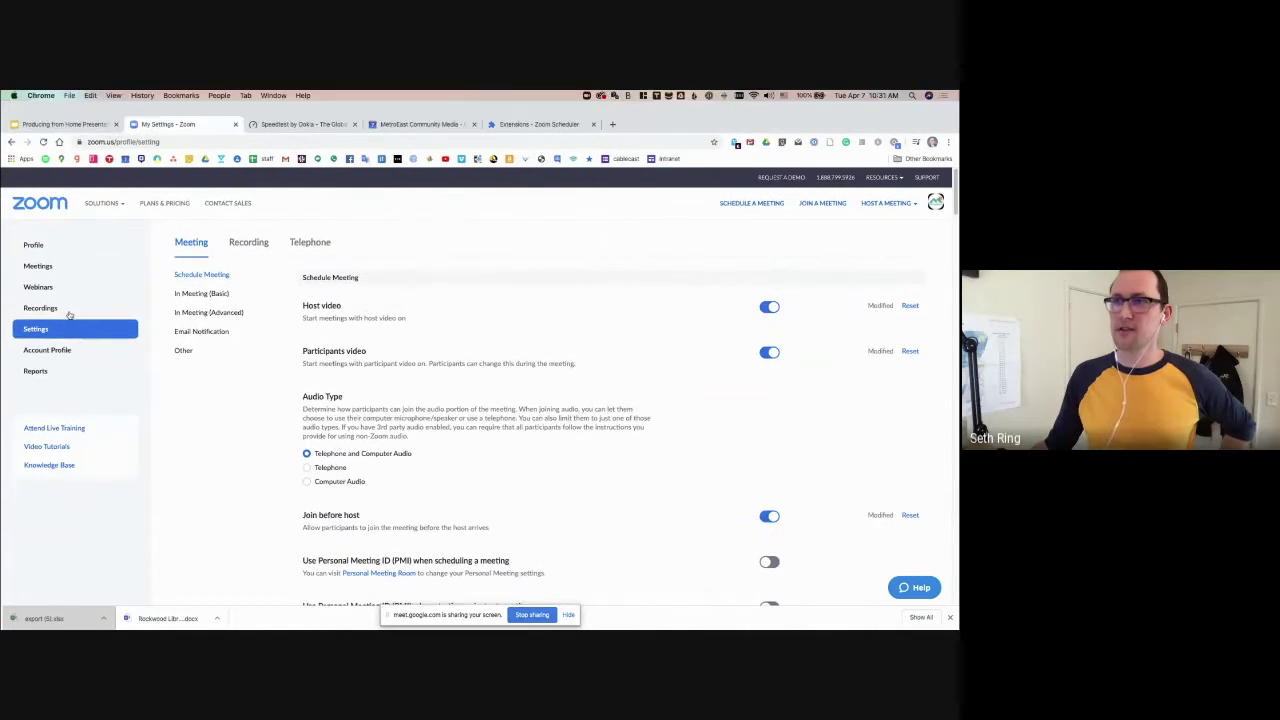
Reopen the account's meeting settings and search the page for "live" to locate the live streaming meetings option.
{"action": "left_click", "coordinate": [68, 334]}
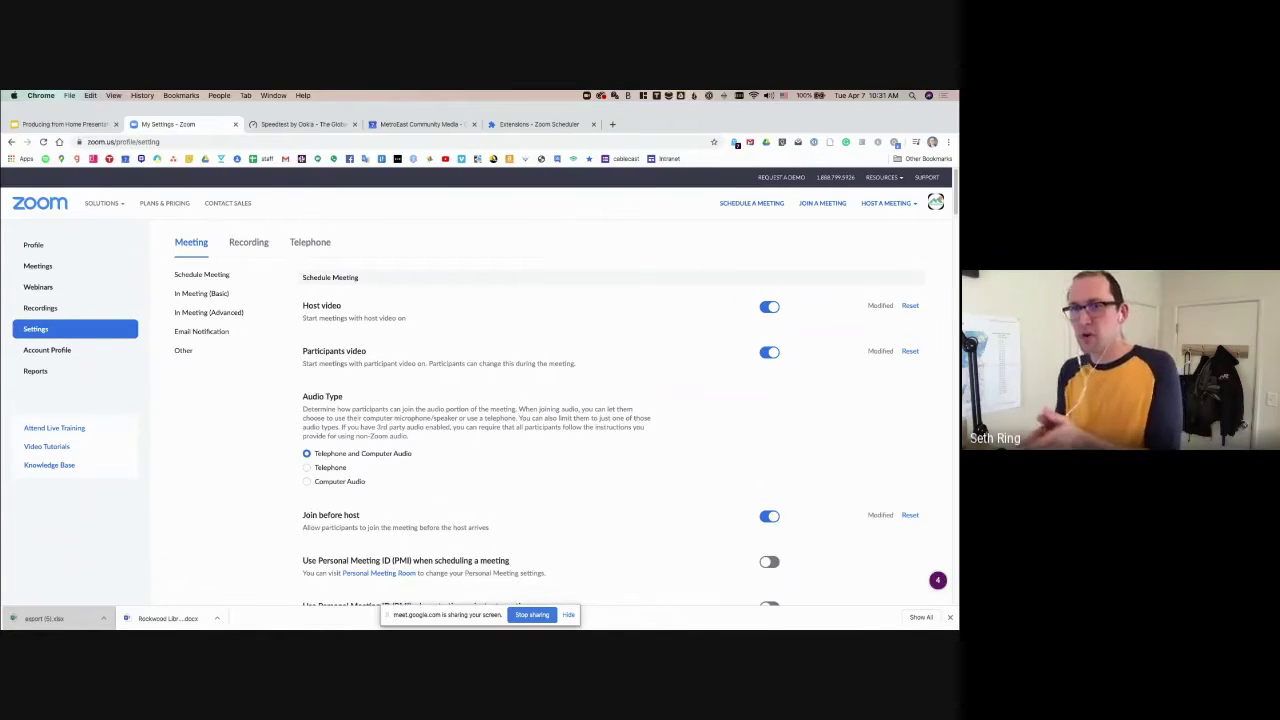
{"action": "scroll", "coordinate": [598, 354], "scroll_direction": "down", "scroll_amount": 3}
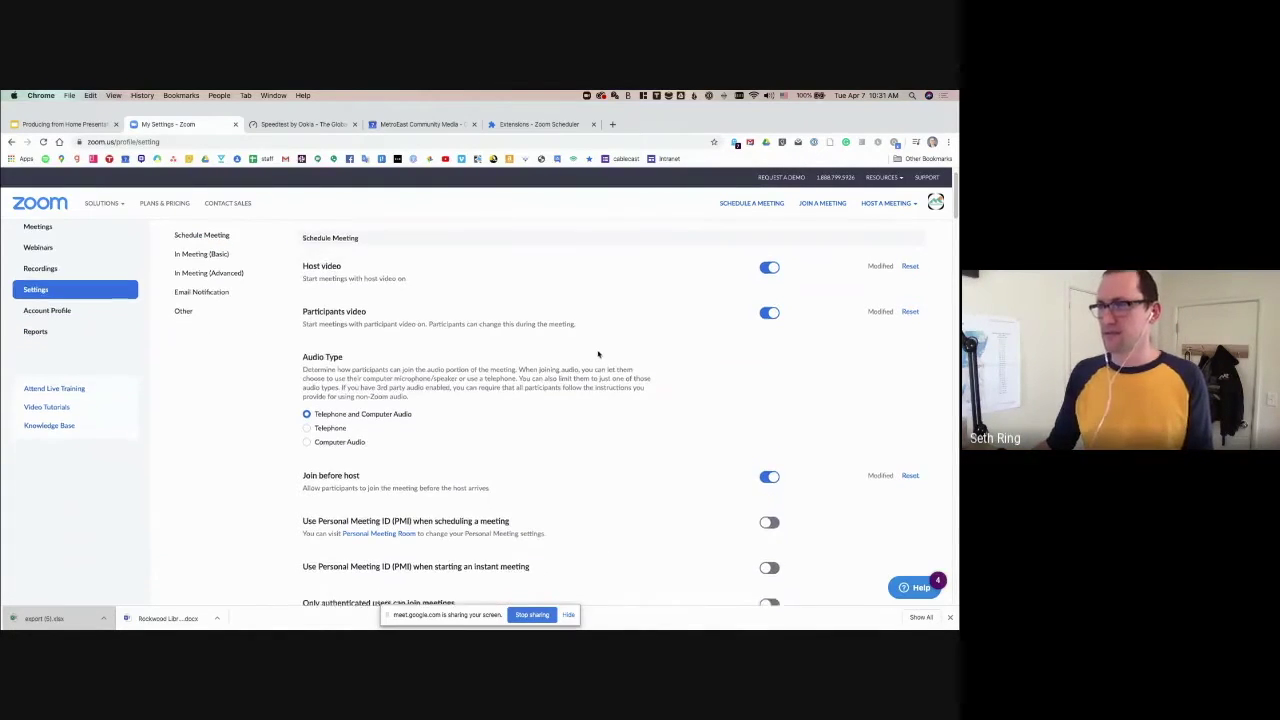
{"action": "scroll", "coordinate": [598, 354], "scroll_direction": "down", "scroll_amount": 5}
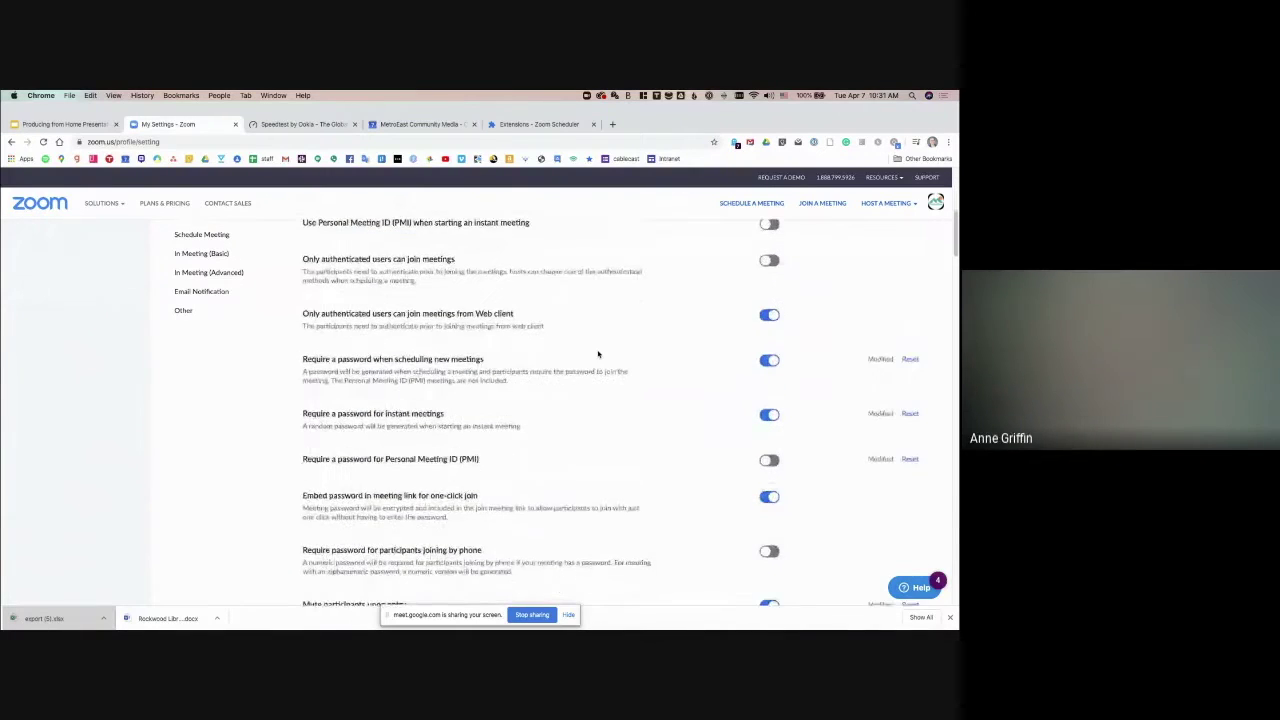
{"action": "scroll", "coordinate": [598, 354], "scroll_direction": "down", "scroll_amount": 7}
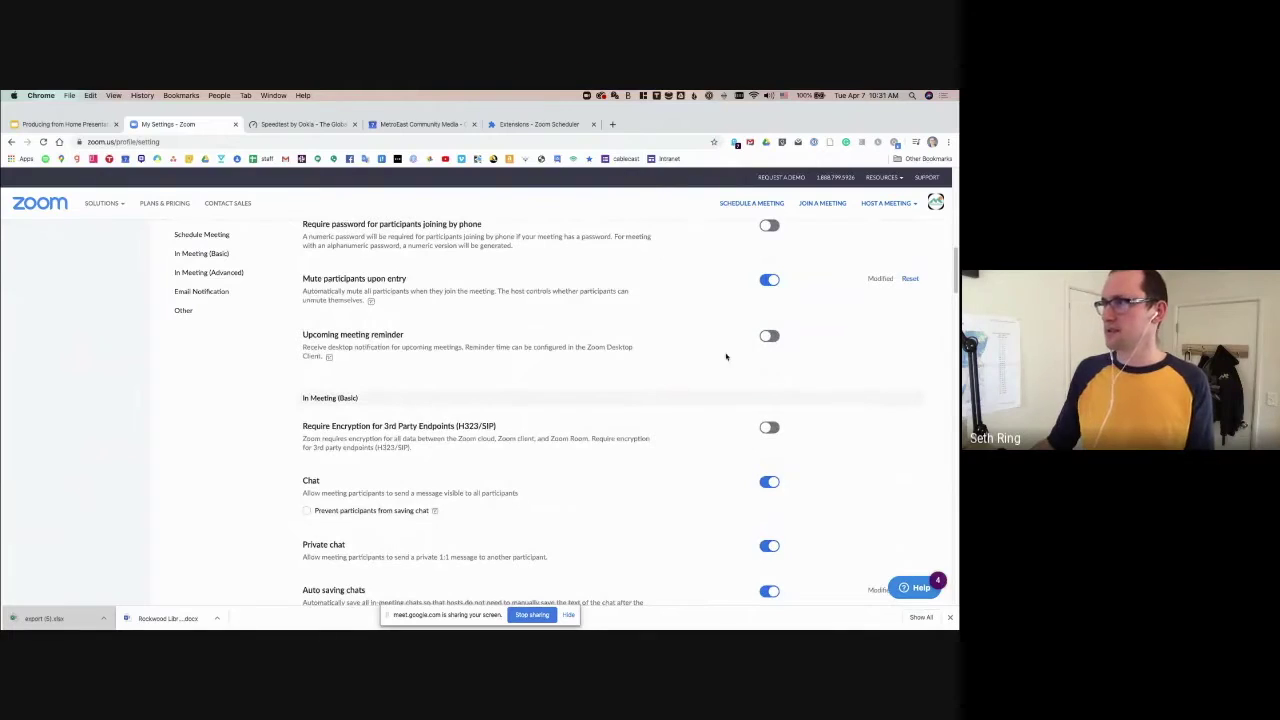
{"action": "key", "text": "super+f"}
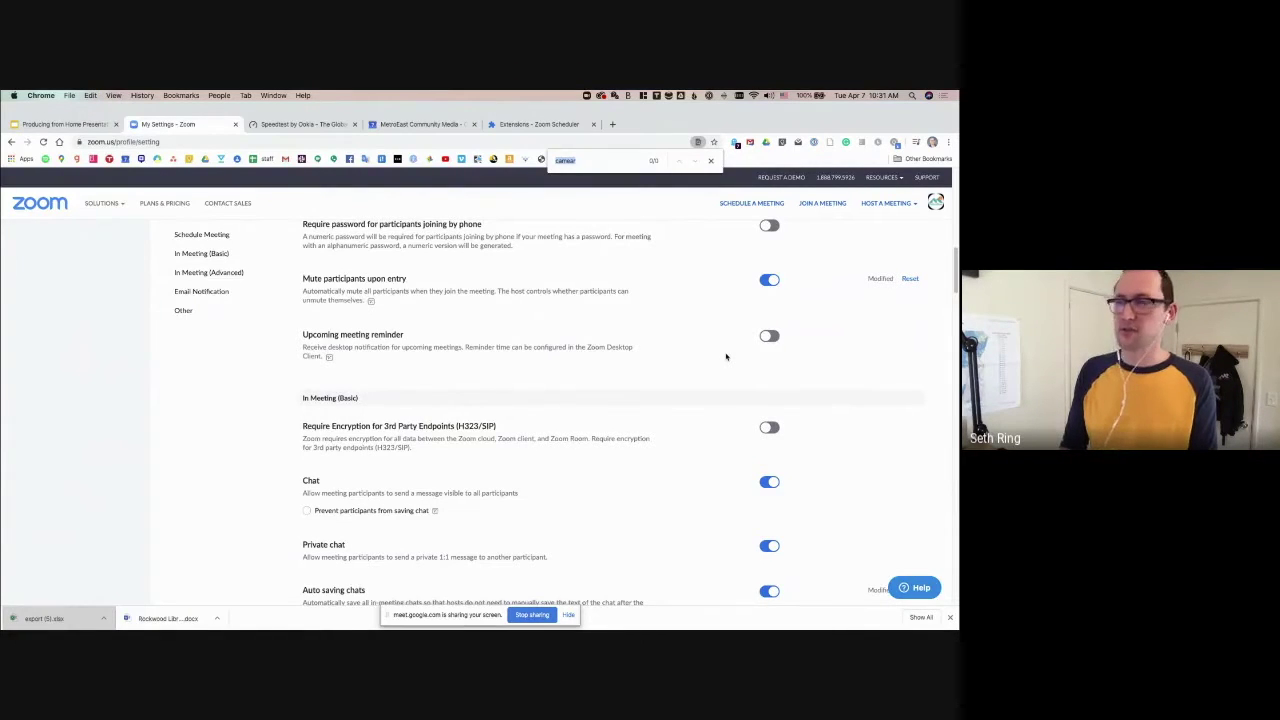
{"action": "type", "text": "live"}
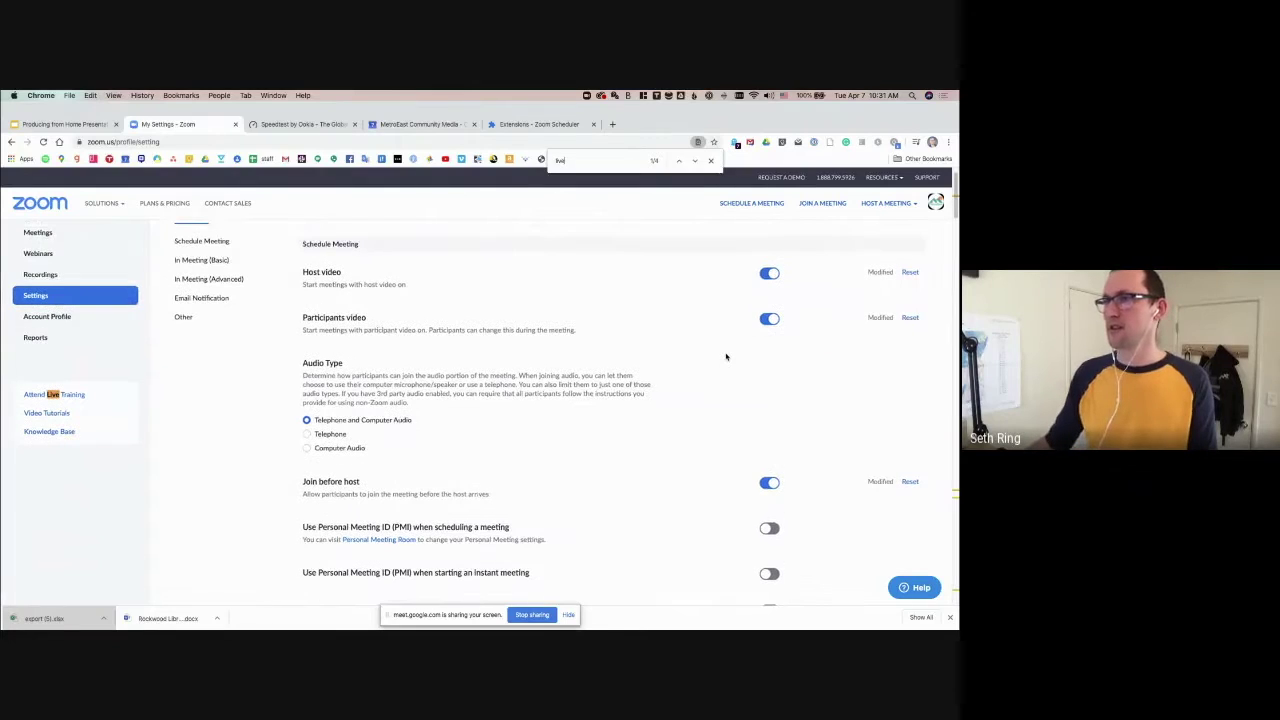
{"action": "left_click", "coordinate": [695, 161]}
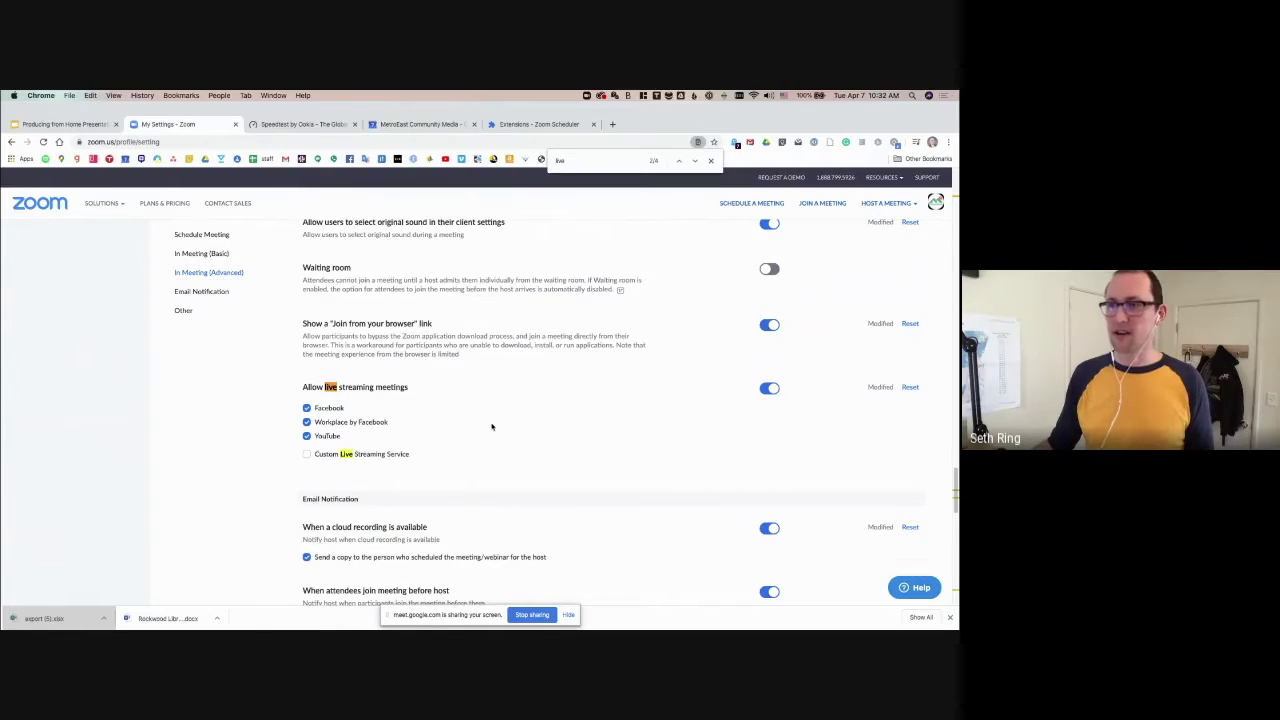
Examine the live streaming services, the Email Notification and Other sections, and the breakout room settings.
{"action": "scroll", "coordinate": [491, 427], "scroll_direction": "down", "scroll_amount": 2}
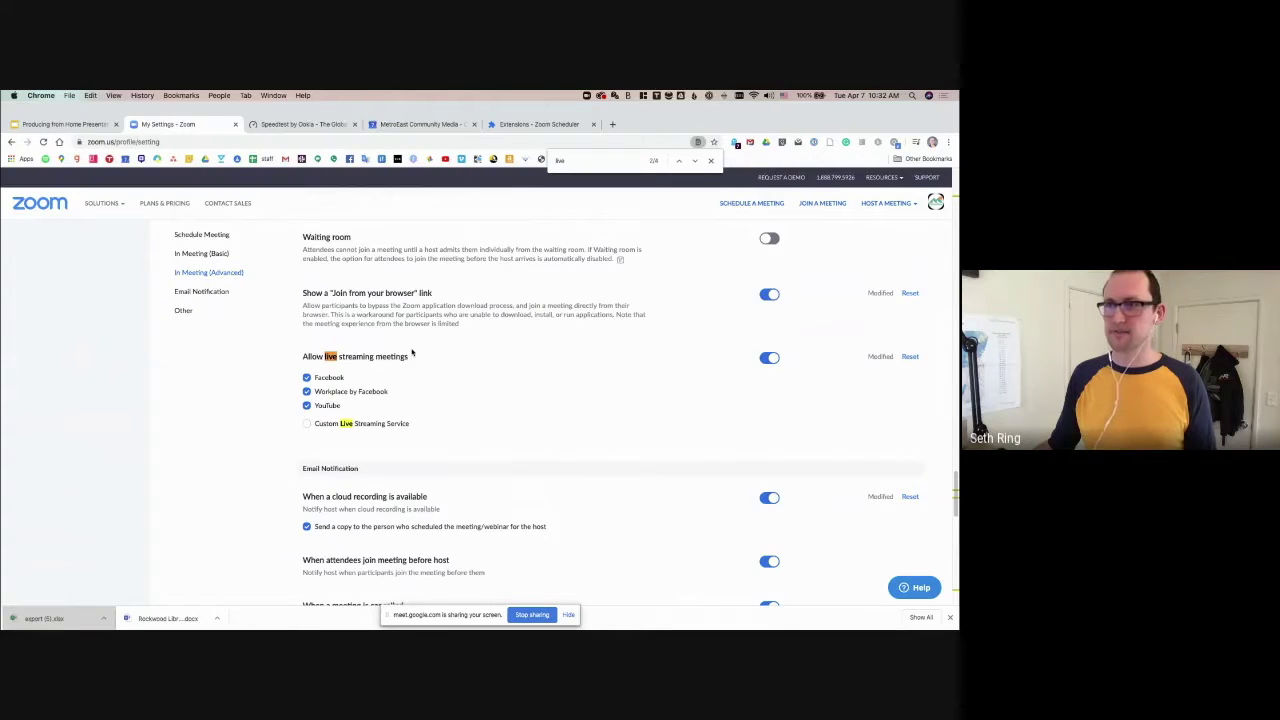
{"action": "scroll", "coordinate": [411, 352], "scroll_direction": "down", "scroll_amount": 2}
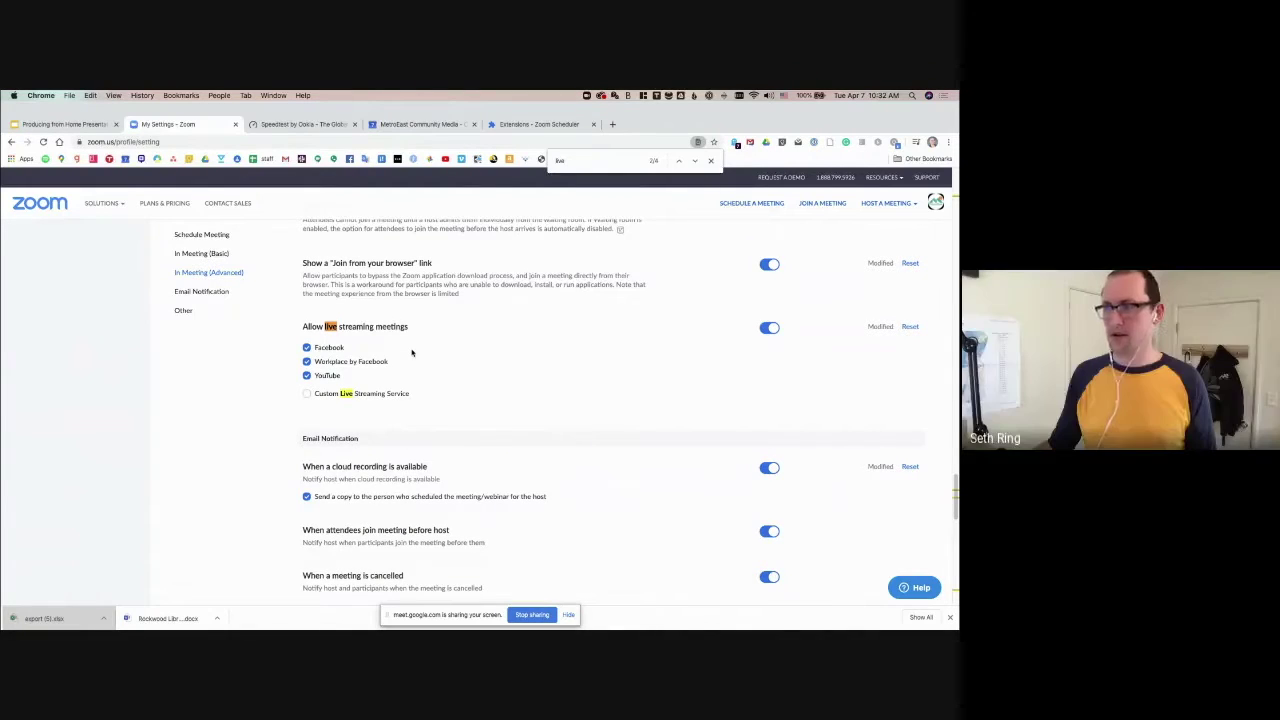
{"action": "scroll", "coordinate": [411, 352], "scroll_direction": "down", "scroll_amount": 2}
{"action": "scroll", "coordinate": [411, 352], "scroll_direction": "down", "scroll_amount": 1}
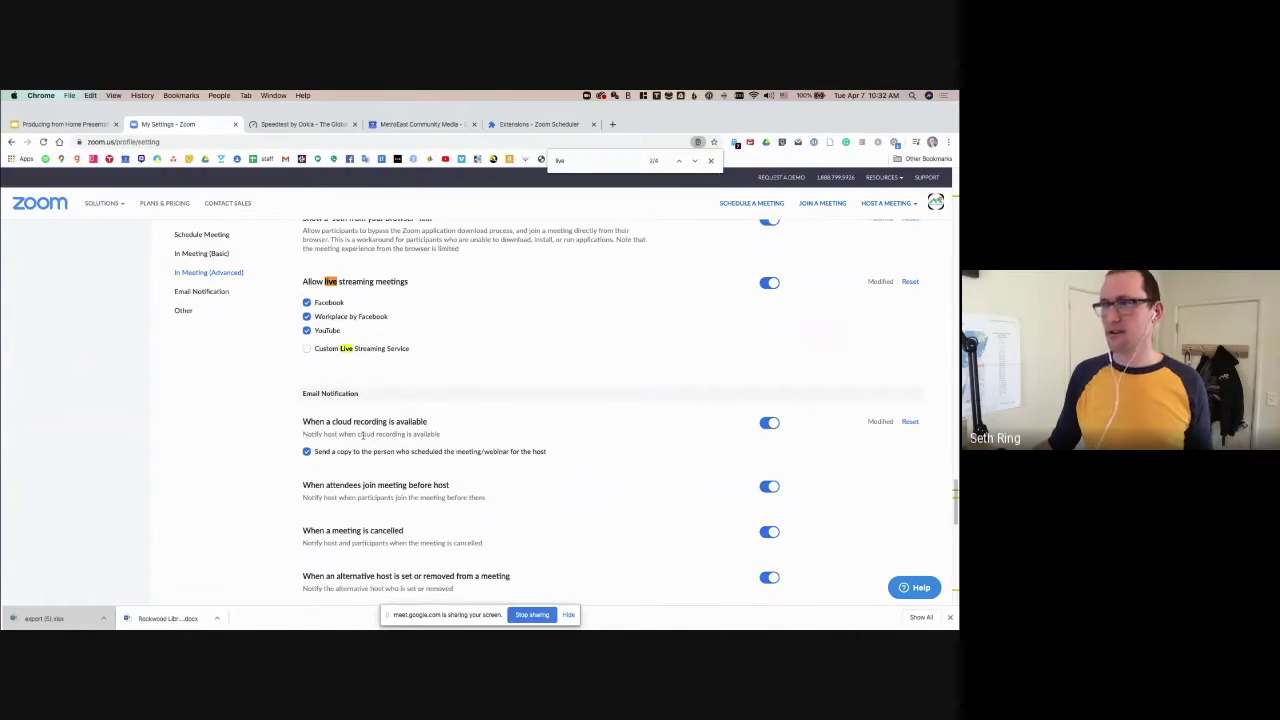
{"action": "scroll", "coordinate": [402, 451], "scroll_direction": "down", "scroll_amount": 2}
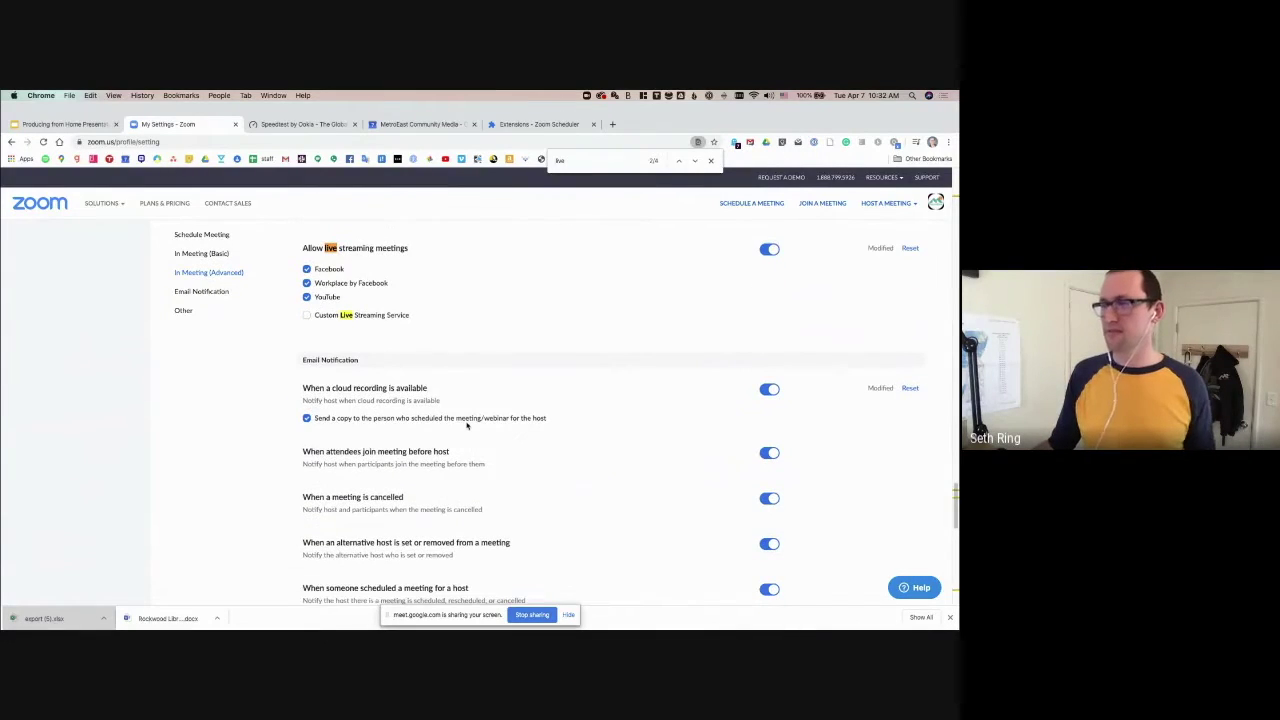
{"action": "scroll", "coordinate": [466, 425], "scroll_direction": "down", "scroll_amount": 4}
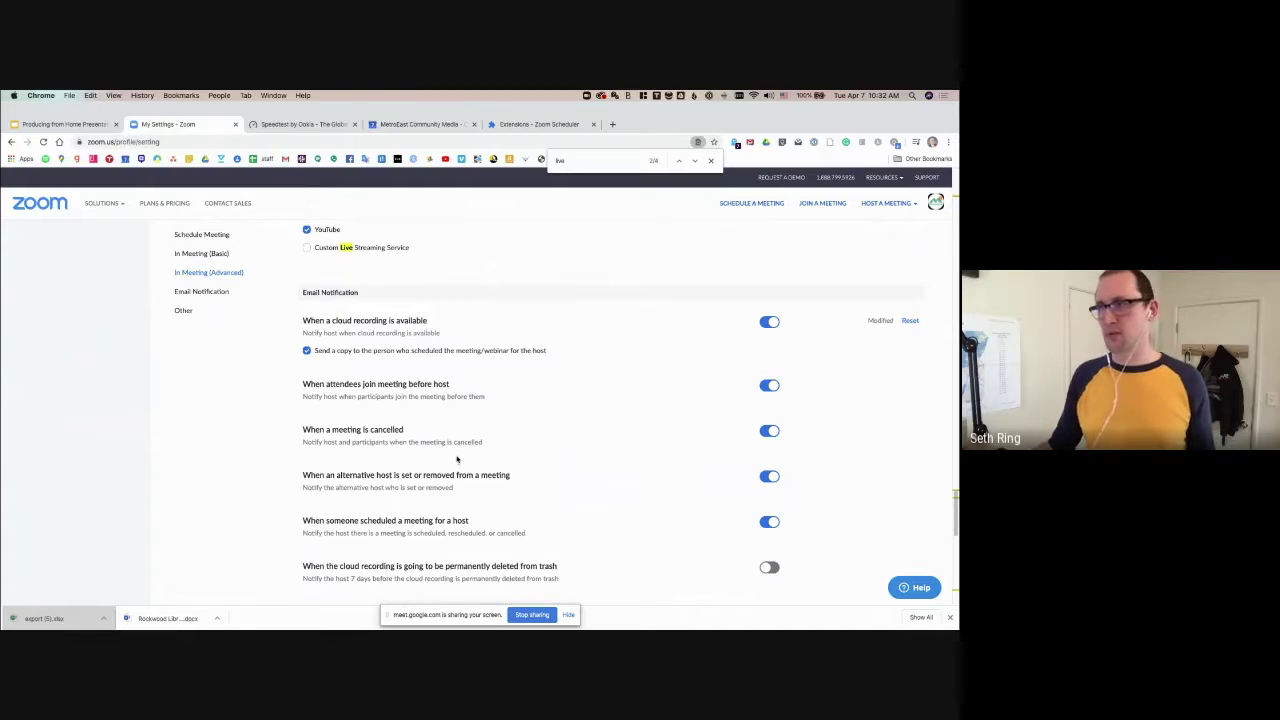
{"action": "scroll", "coordinate": [457, 459], "scroll_direction": "down", "scroll_amount": 8}
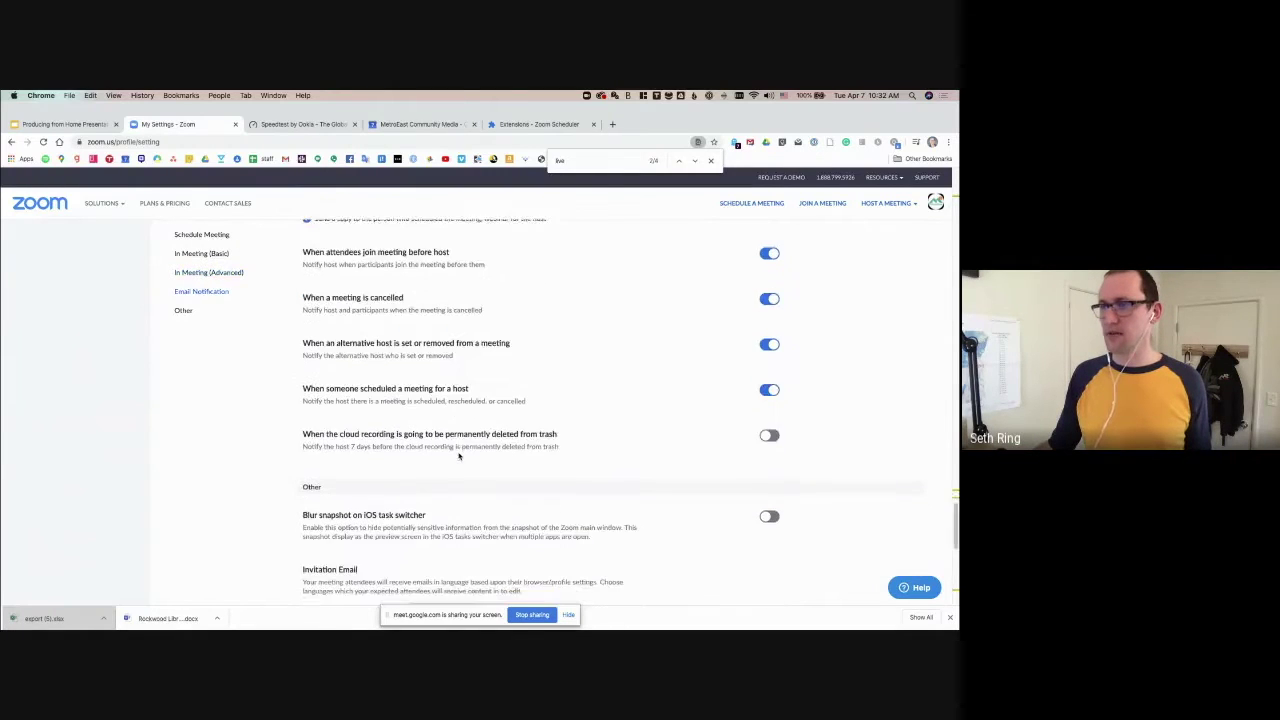
{"action": "scroll", "coordinate": [459, 456], "scroll_direction": "down", "scroll_amount": 10}
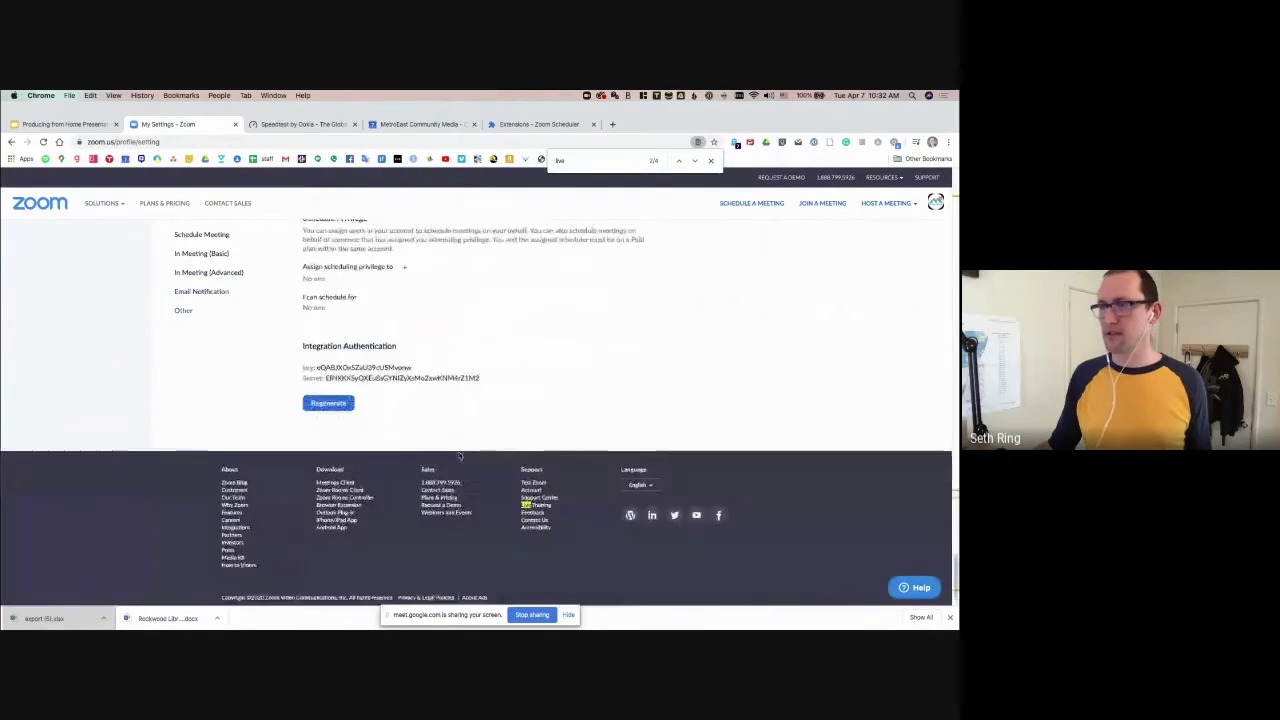
{"action": "scroll", "coordinate": [459, 456], "scroll_direction": "up", "scroll_amount": 10}
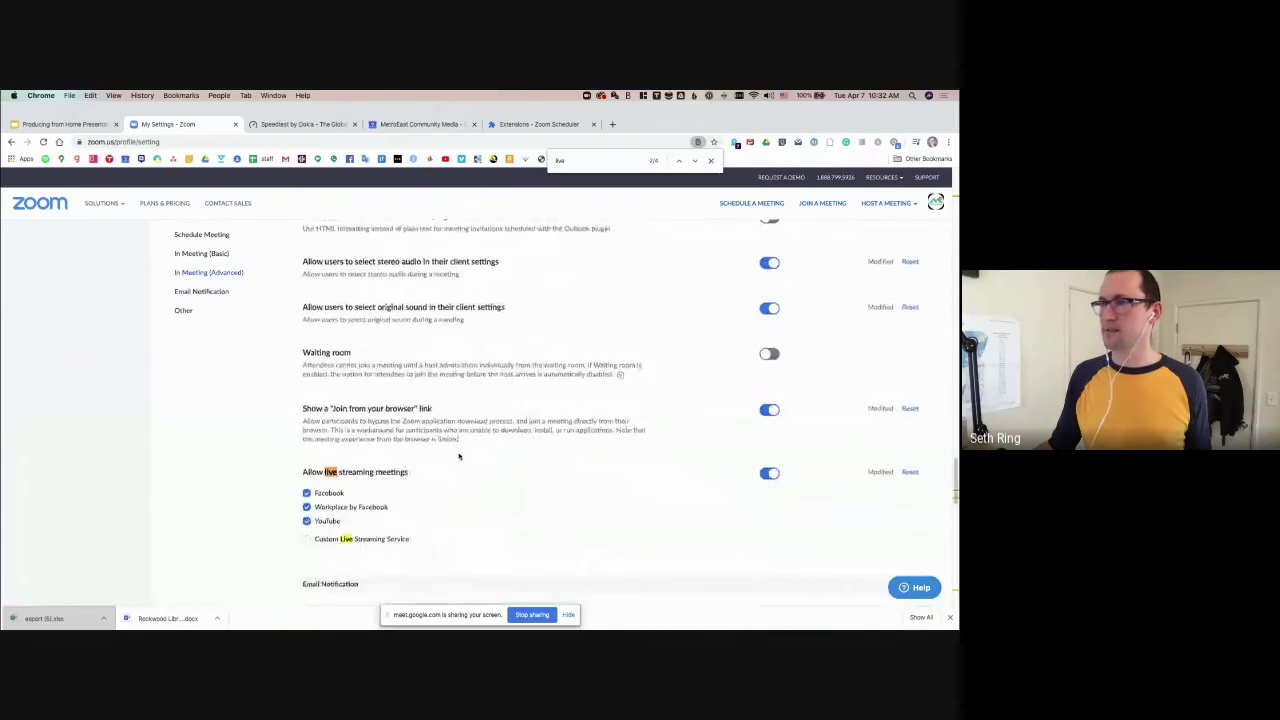
{"action": "scroll", "coordinate": [459, 456], "scroll_direction": "up", "scroll_amount": 10}
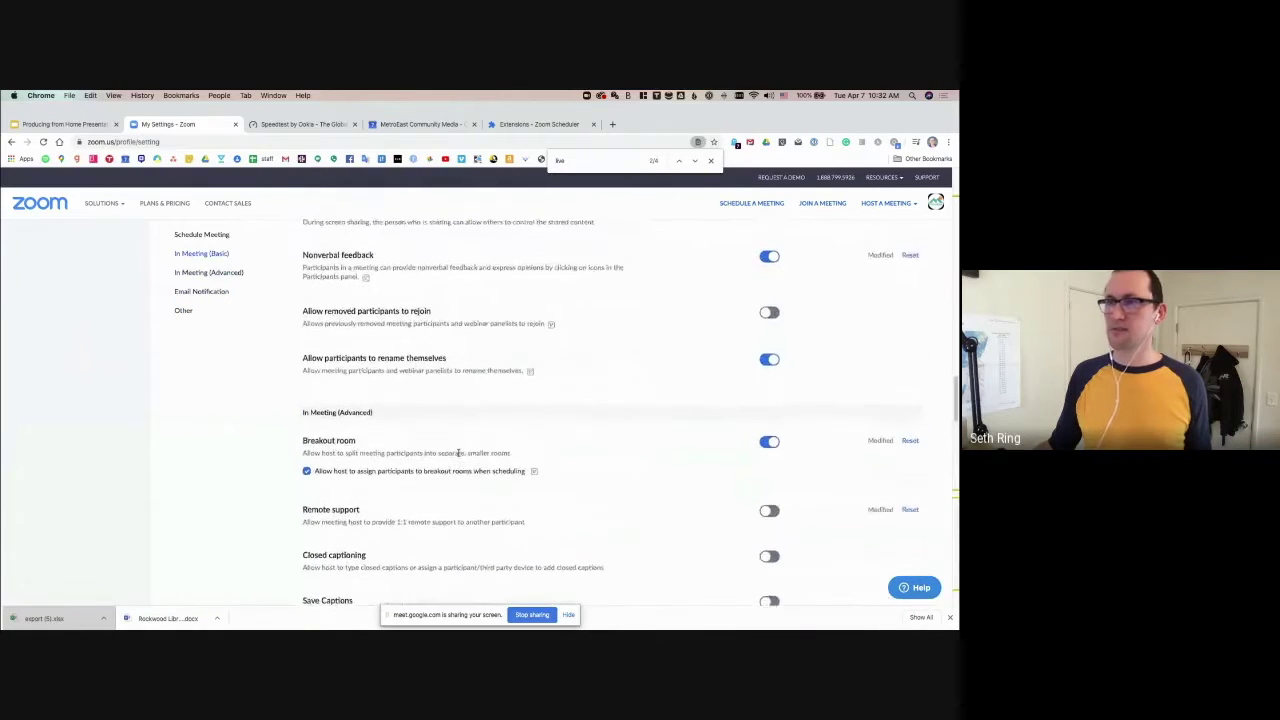
{"action": "scroll", "coordinate": [459, 453], "scroll_direction": "up", "scroll_amount": 1}
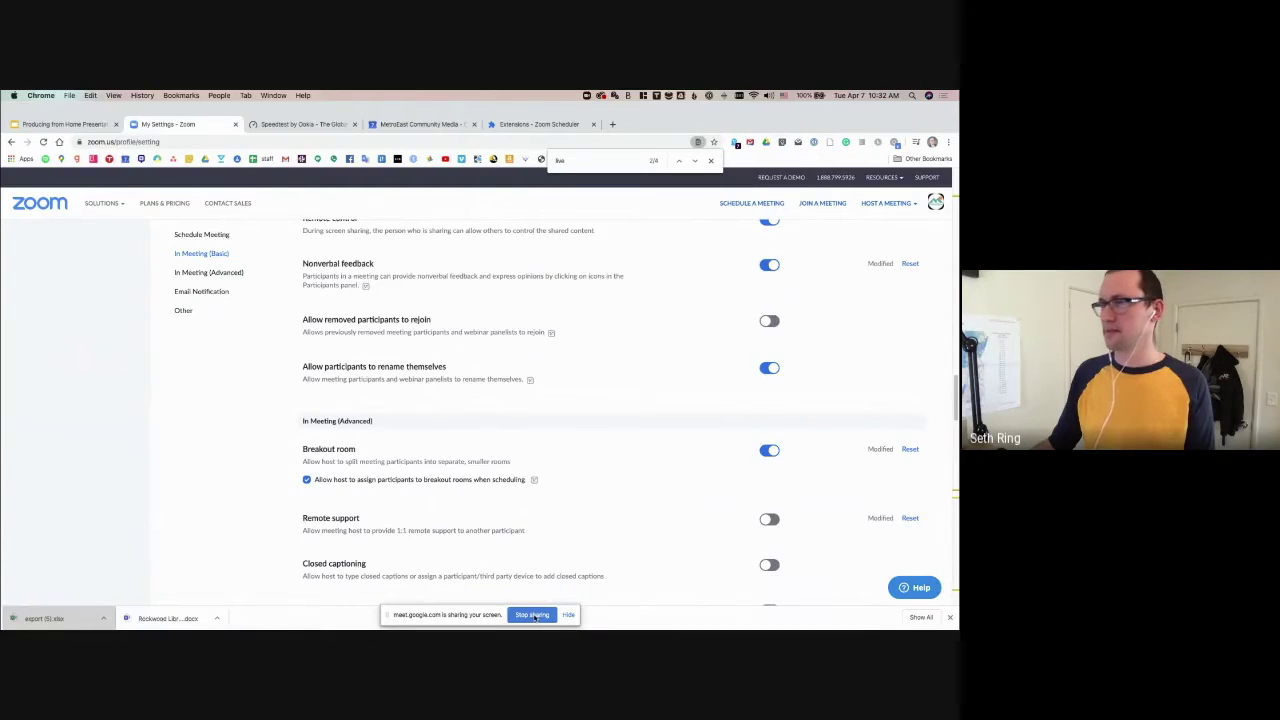
Switch to the Google Meet call and send the Zoom meeting link with its embedded password in the chat.
{"action": "mouse_move", "coordinate": [528, 622]}
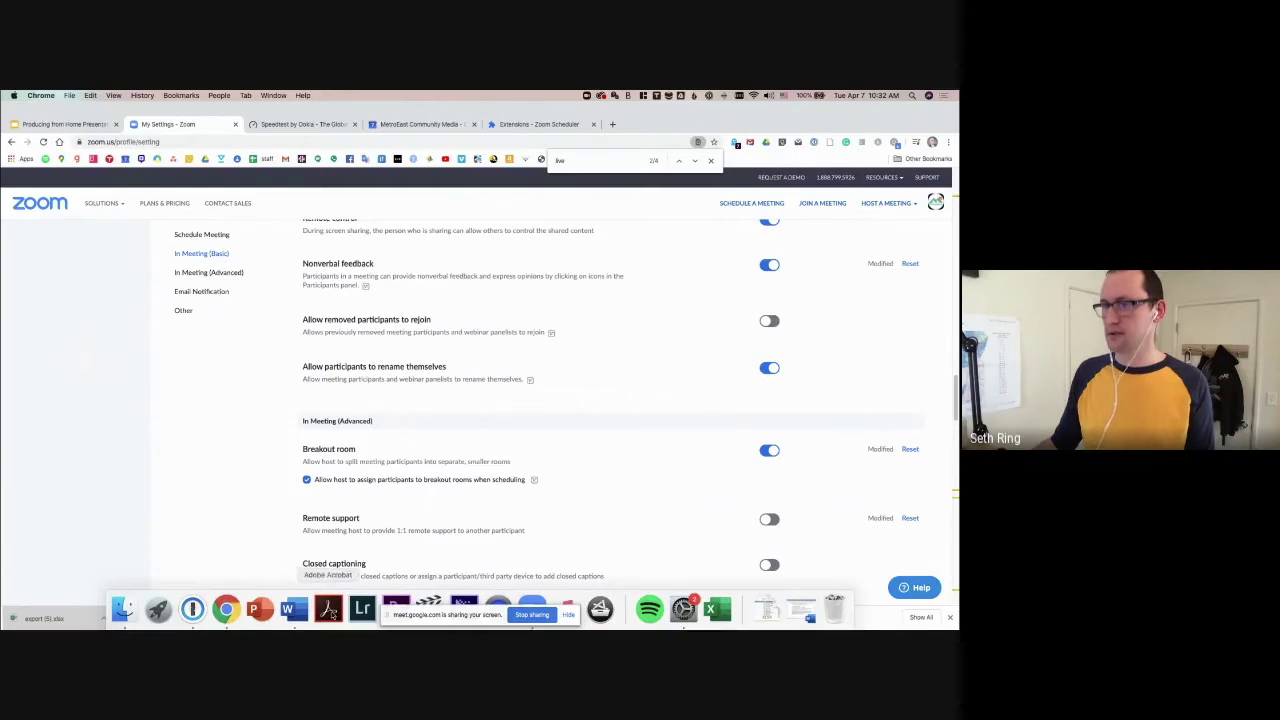
{"action": "left_click", "coordinate": [537, 615]}
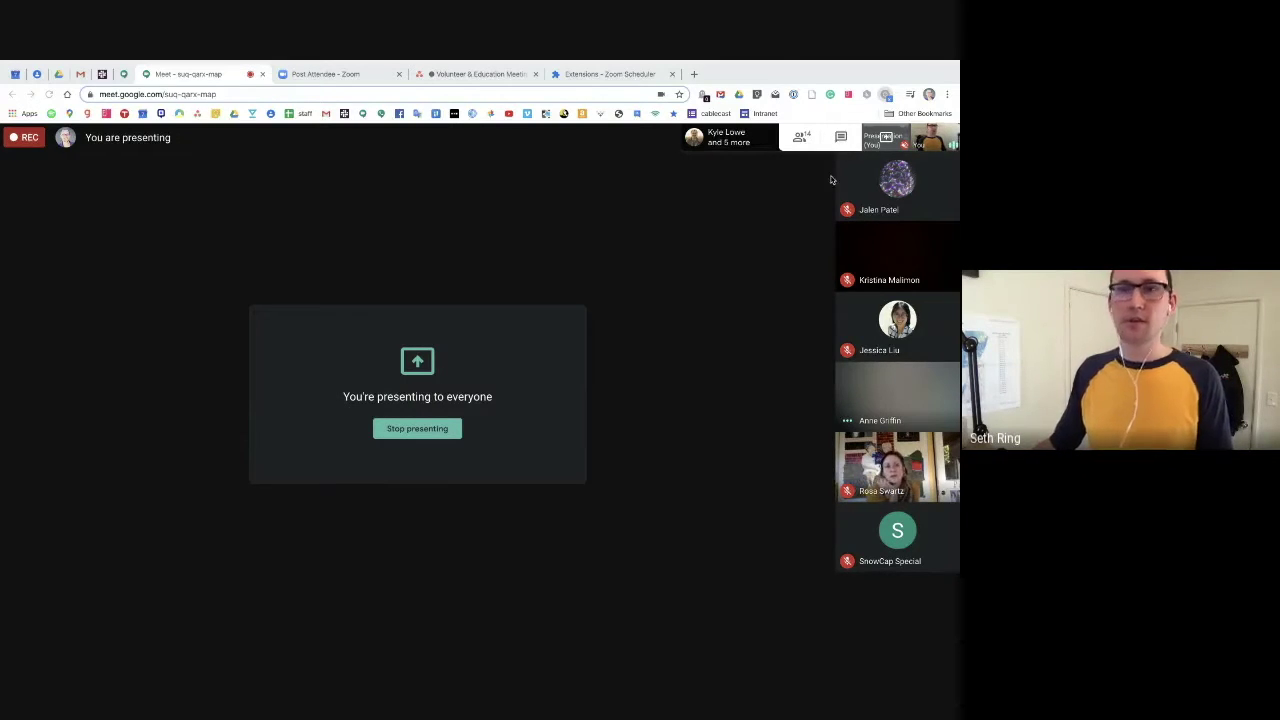
{"action": "left_click", "coordinate": [840, 137]}
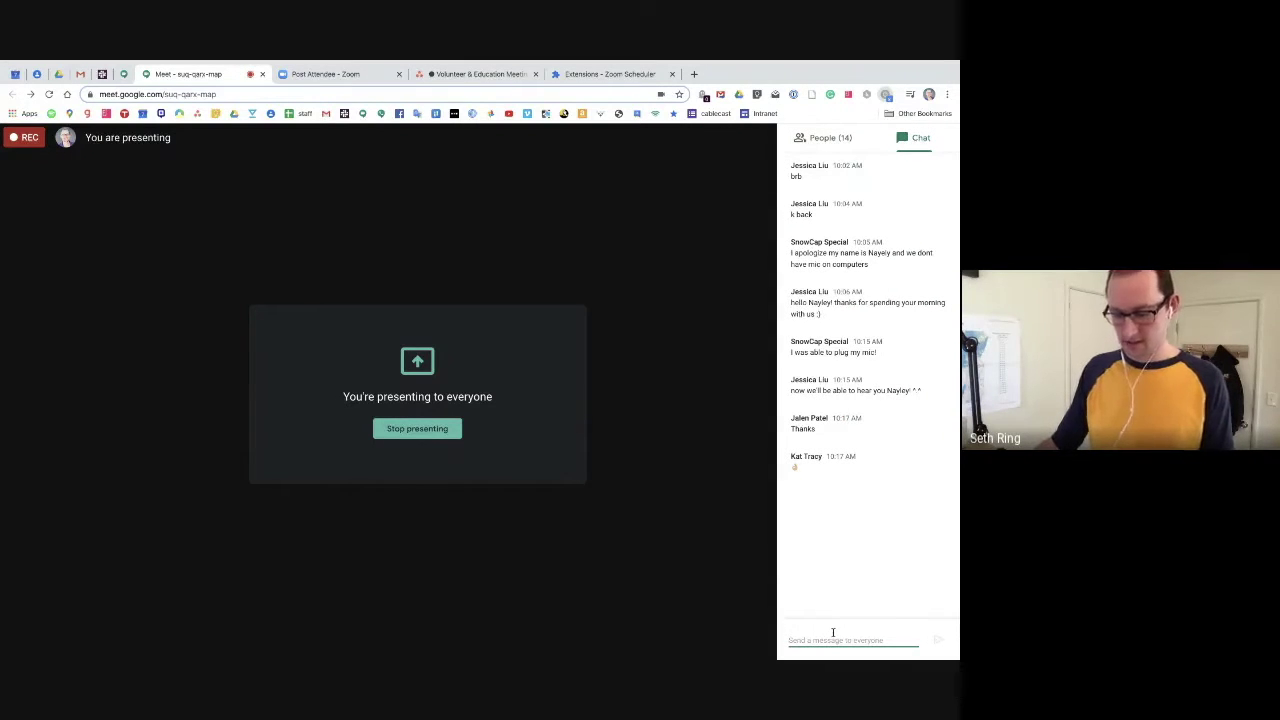
{"action": "key", "text": "ctrl+v"}
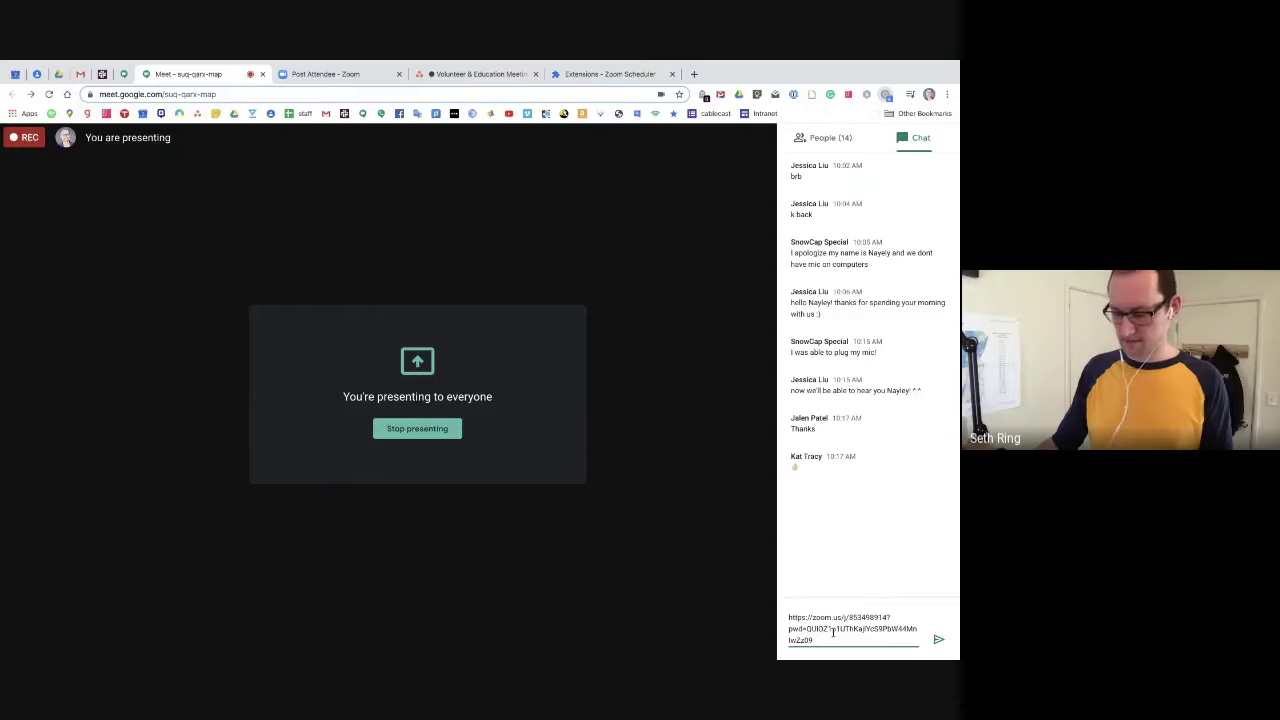
{"action": "key", "text": "Return"}
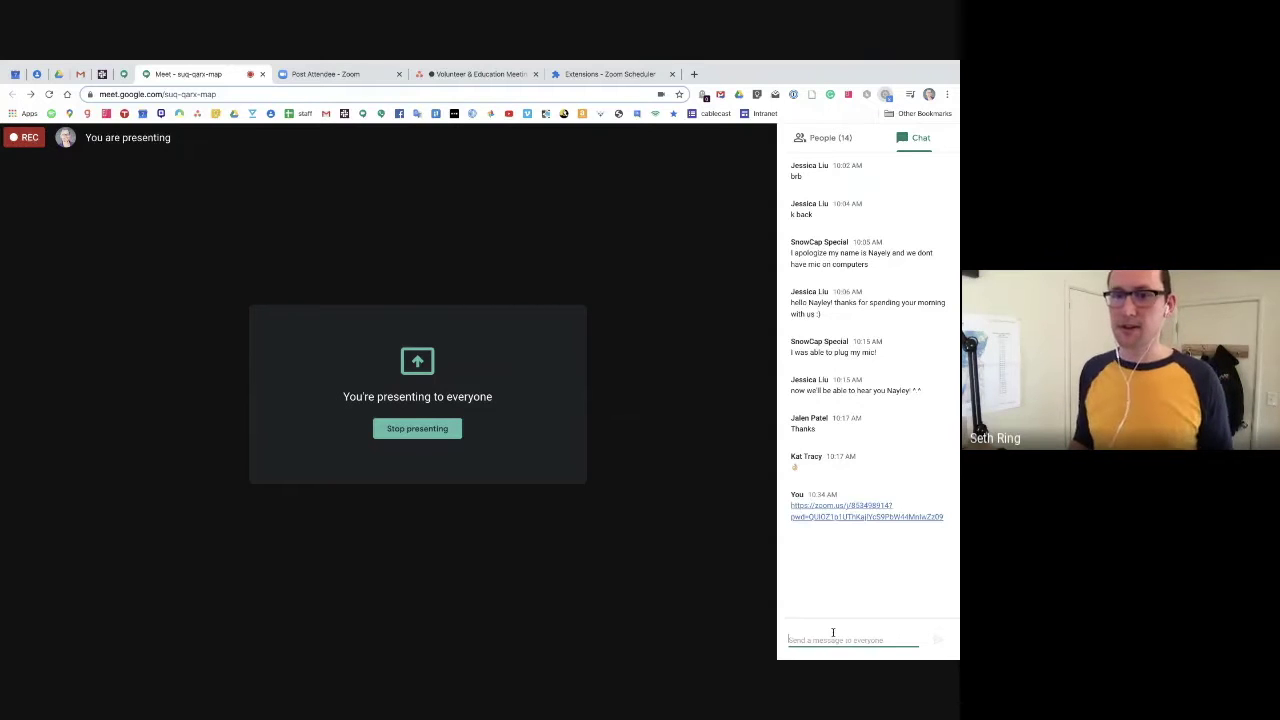